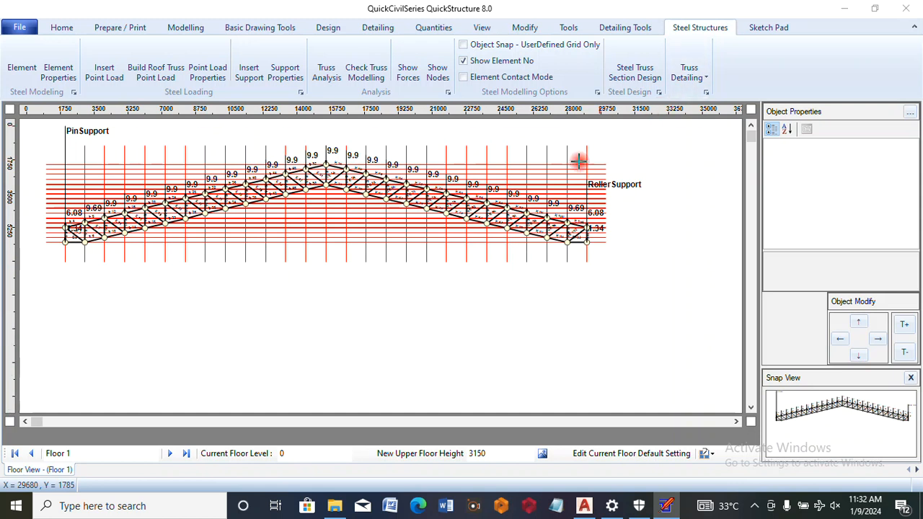
Step: Open the steel truss section design and review the forces and lengths of elements 1, 88, 89, 95, 97, 99, 100, 102 and 103
{"action": "left_click", "coordinate": [634, 75]}
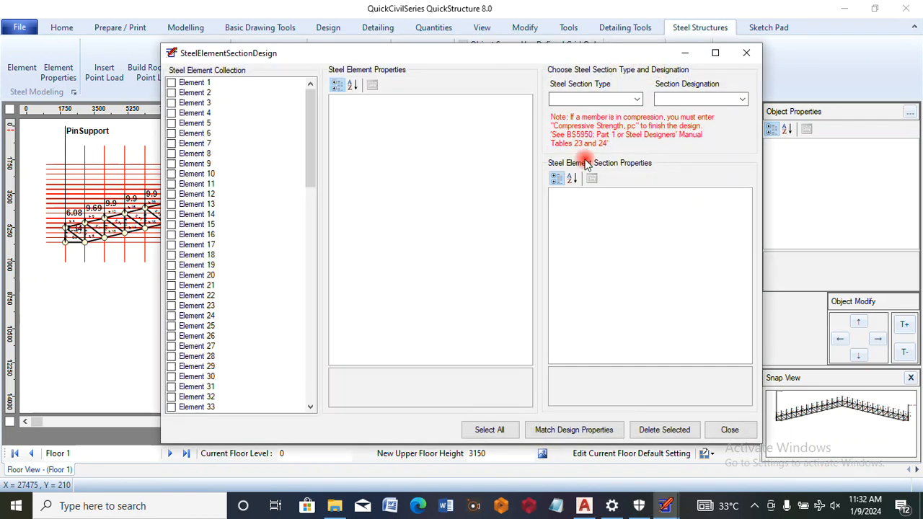
{"action": "left_click", "coordinate": [194, 83]}
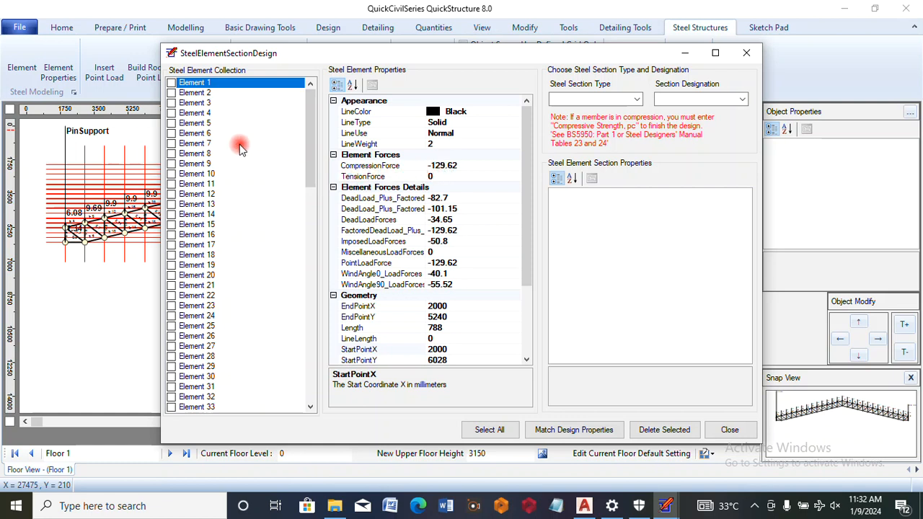
{"action": "left_click_drag", "start_coordinate": [309, 173], "coordinate": [293, 360]}
{"action": "left_click", "coordinate": [194, 277]}
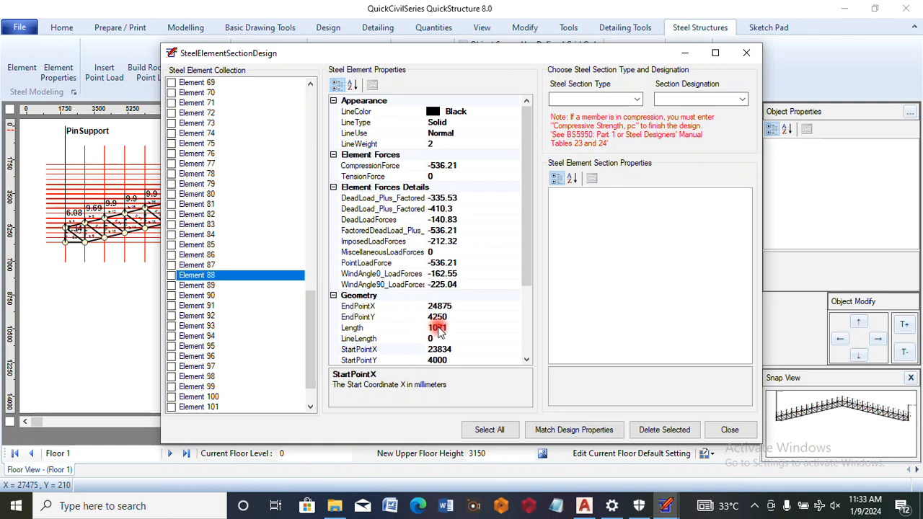
{"action": "left_click", "coordinate": [208, 287]}
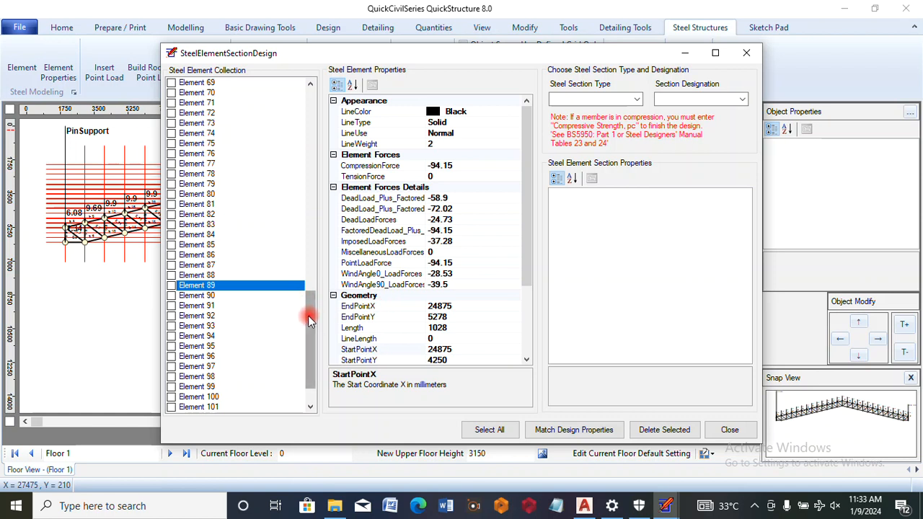
{"action": "left_click_drag", "start_coordinate": [309, 310], "coordinate": [307, 353]}
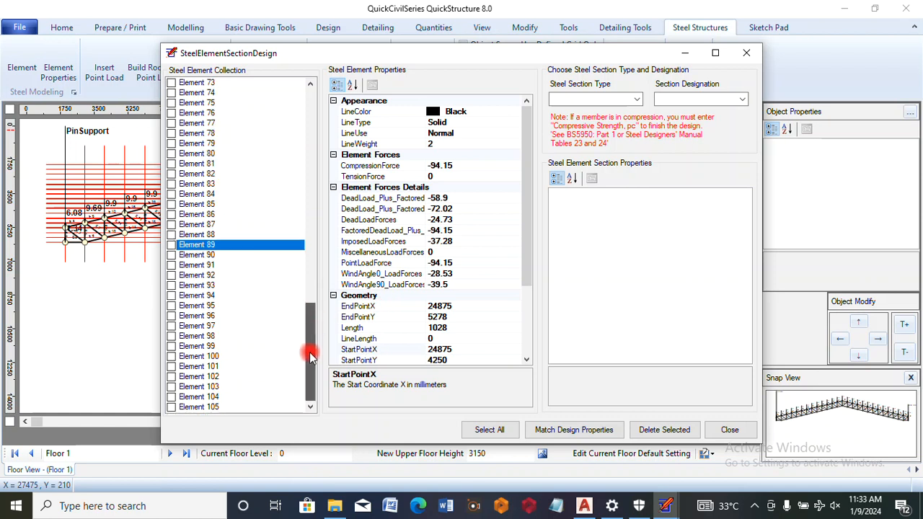
{"action": "left_click", "coordinate": [199, 306]}
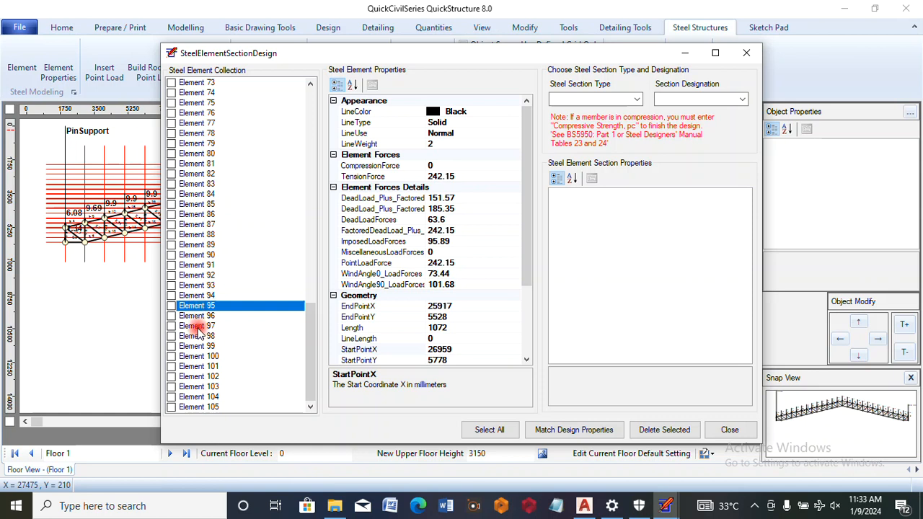
{"action": "left_click", "coordinate": [195, 326]}
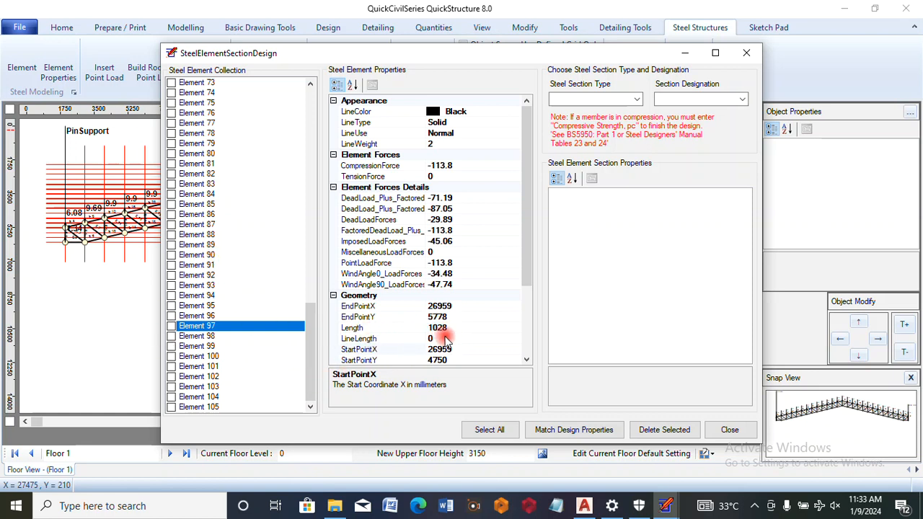
{"action": "left_click", "coordinate": [202, 347]}
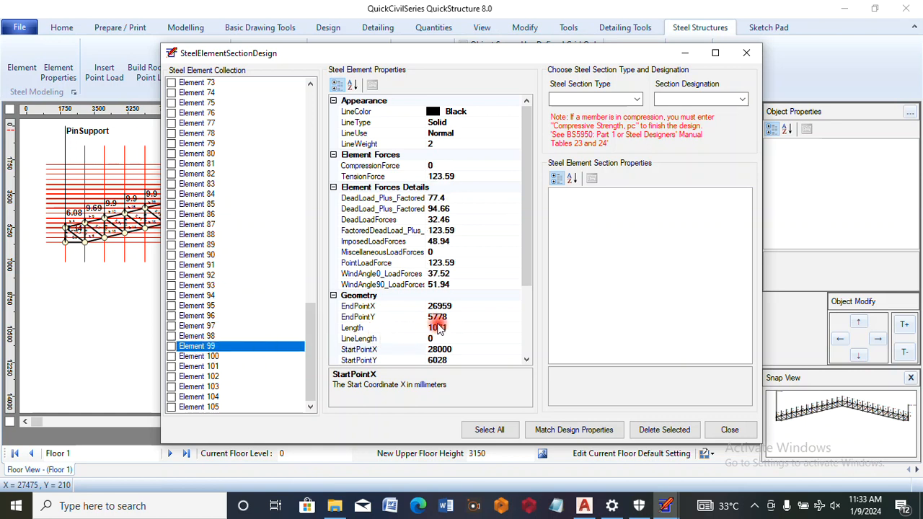
{"action": "left_click", "coordinate": [213, 356]}
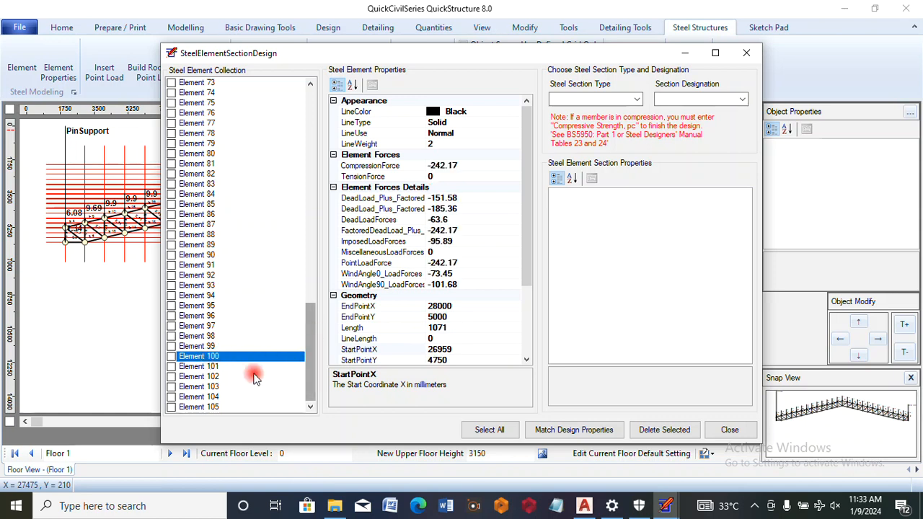
{"action": "left_click", "coordinate": [202, 377]}
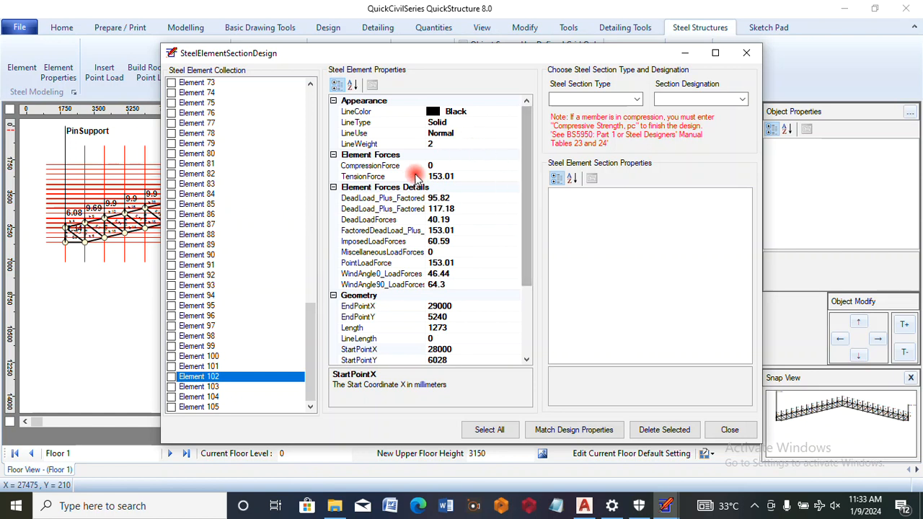
{"action": "left_click", "coordinate": [196, 389]}
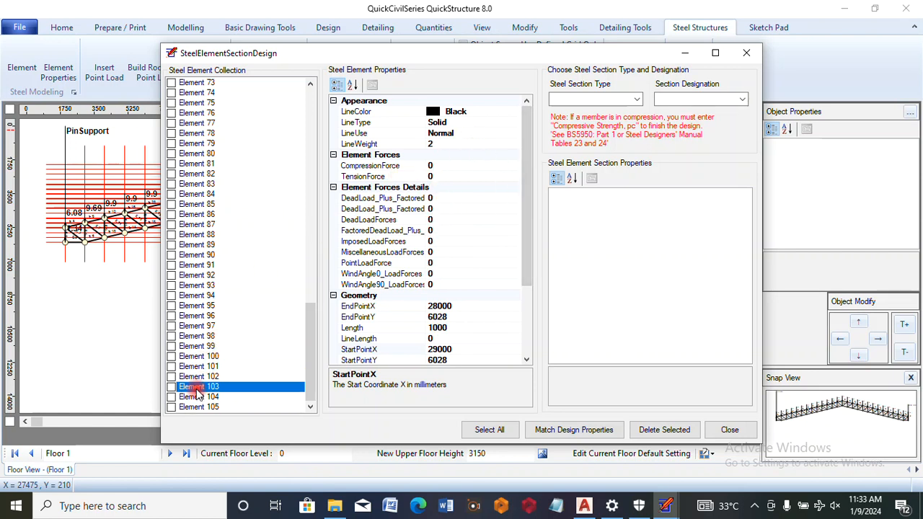
Step: Assign Element 104 a Channel steel section with the designation 127x64x15
{"action": "left_click", "coordinate": [197, 398]}
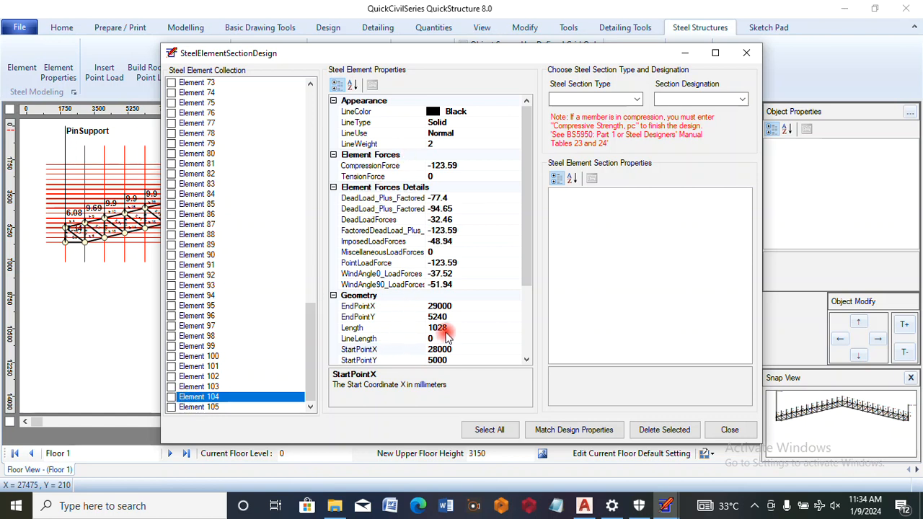
{"action": "left_click", "coordinate": [639, 99]}
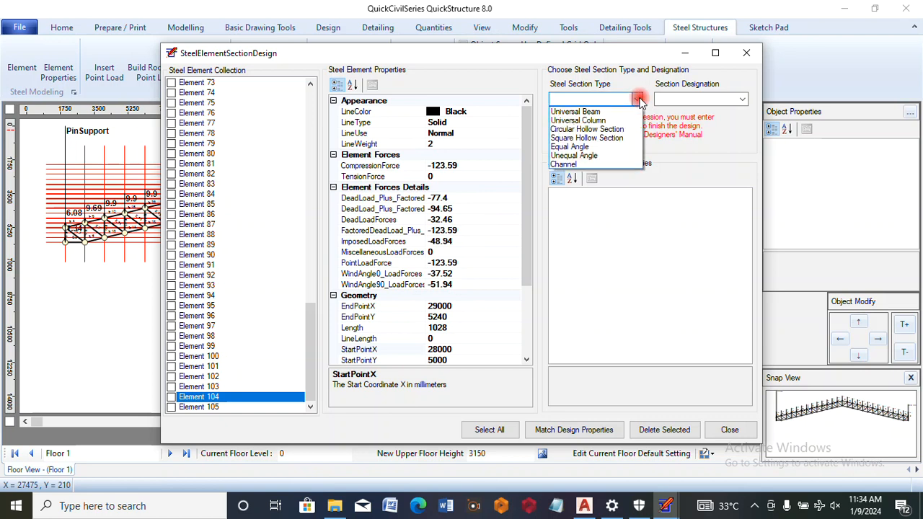
{"action": "left_click", "coordinate": [598, 165]}
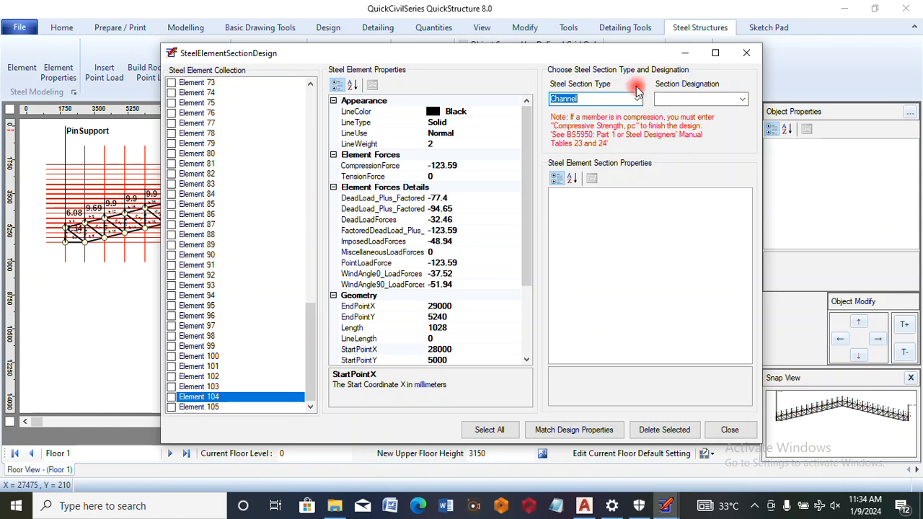
{"action": "left_click", "coordinate": [742, 99]}
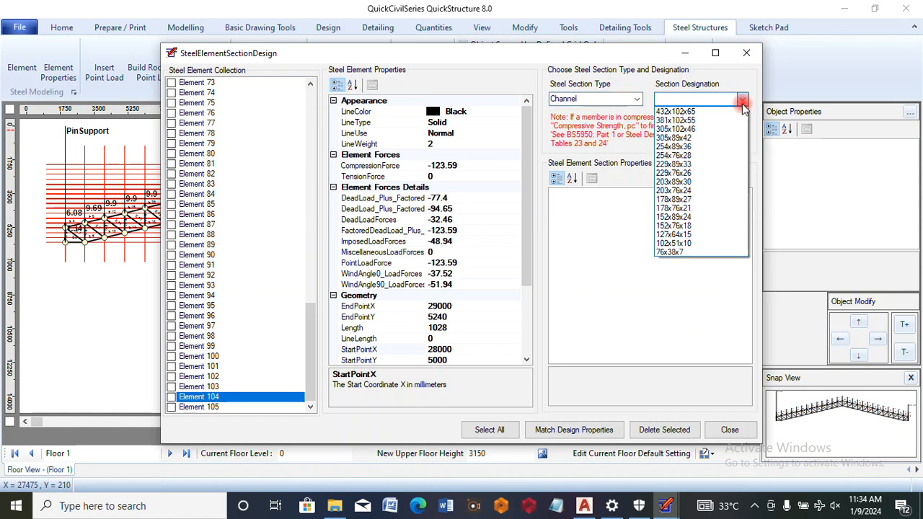
{"action": "left_click", "coordinate": [679, 237]}
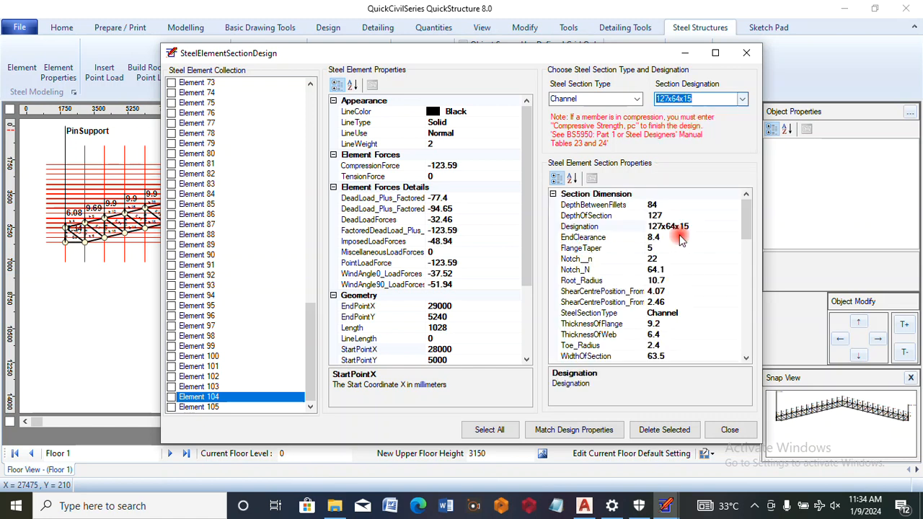
Step: Set Element 104's number of sections to 2 and its compressive strength pc to 20 for the 127x64x15 channel
{"action": "left_click_drag", "start_coordinate": [745, 226], "coordinate": [740, 302]}
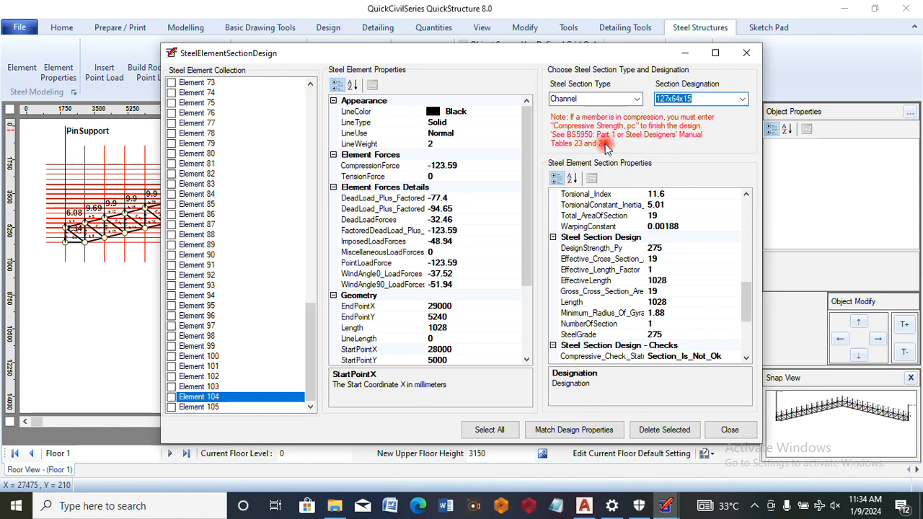
{"action": "left_click_drag", "start_coordinate": [748, 309], "coordinate": [747, 324]}
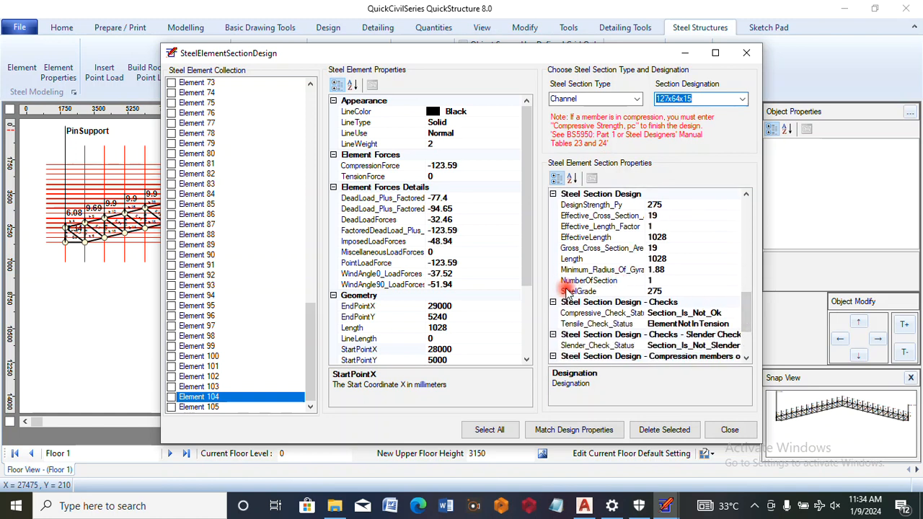
{"action": "left_click", "coordinate": [653, 280]}
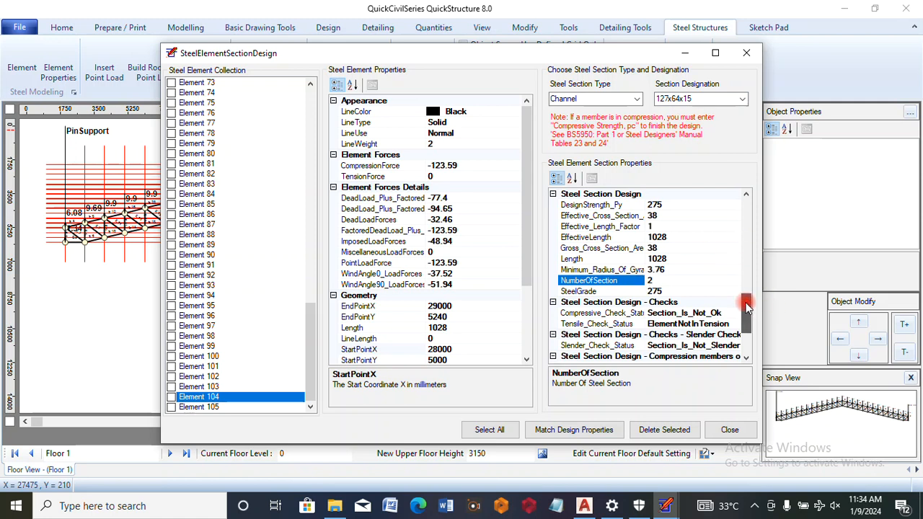
{"action": "left_click", "coordinate": [747, 336]}
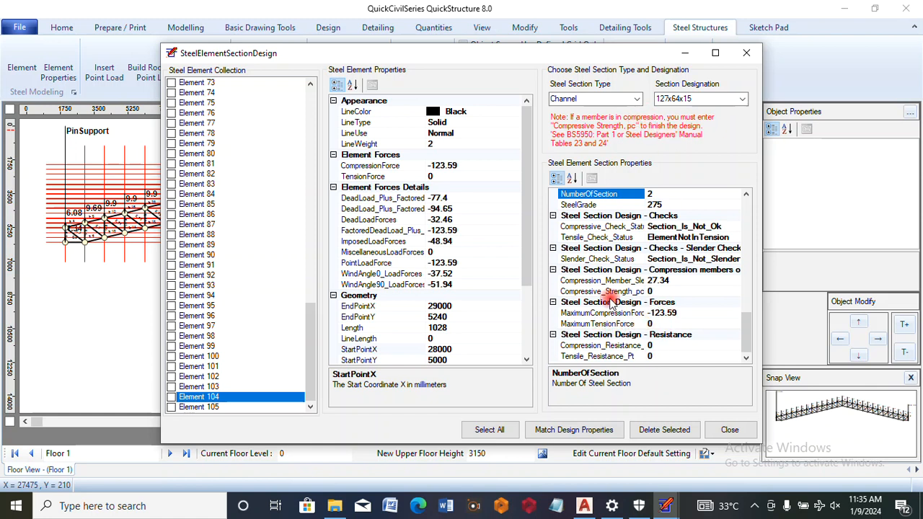
{"action": "left_click", "coordinate": [651, 290]}
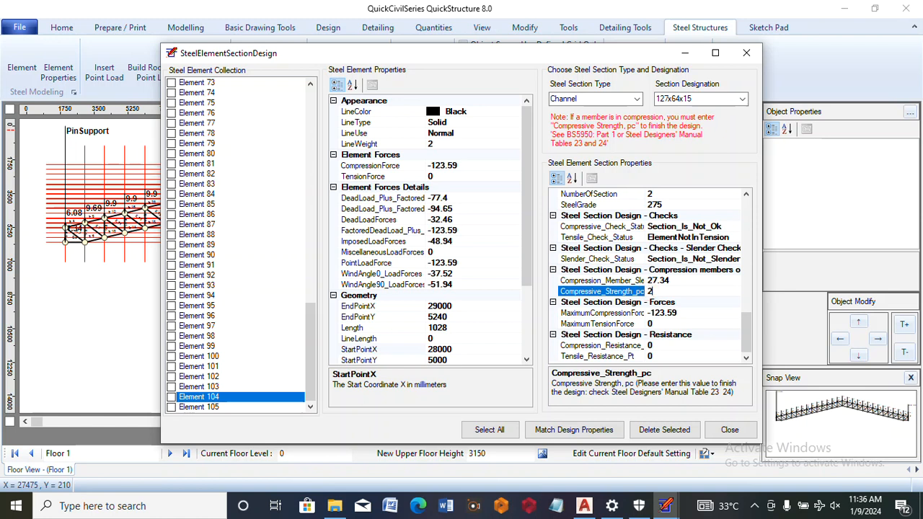
{"action": "left_click", "coordinate": [669, 313]}
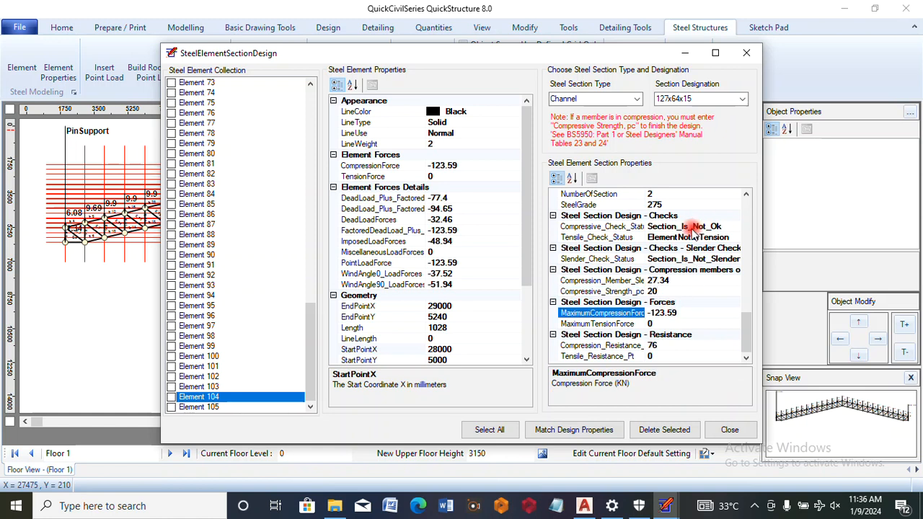
Step: Try the 152x89x24 channel for Element 104 with 2 sections and a compressive strength pc of 20
{"action": "left_click", "coordinate": [742, 99]}
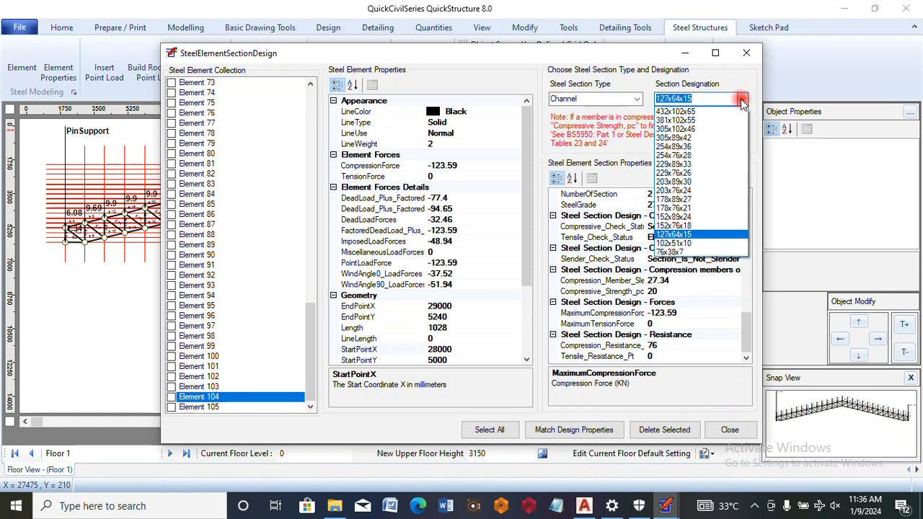
{"action": "left_click", "coordinate": [691, 217]}
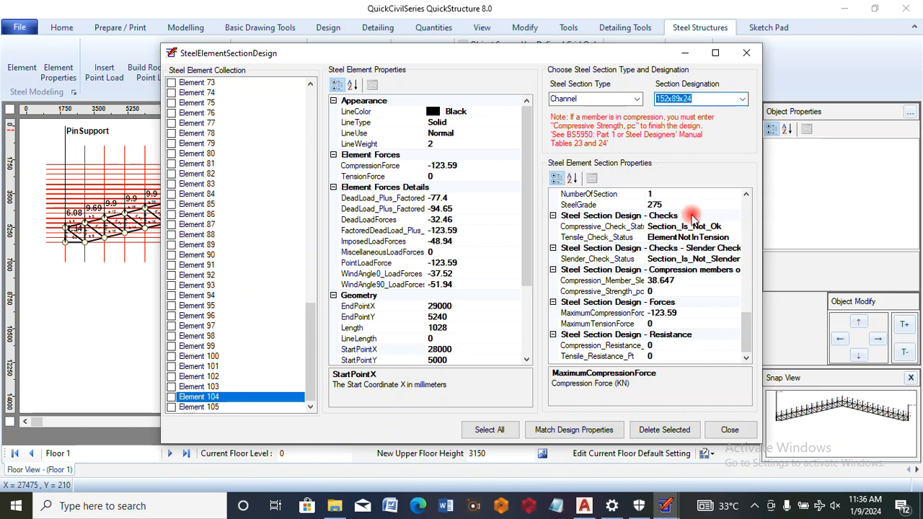
{"action": "left_click", "coordinate": [652, 195]}
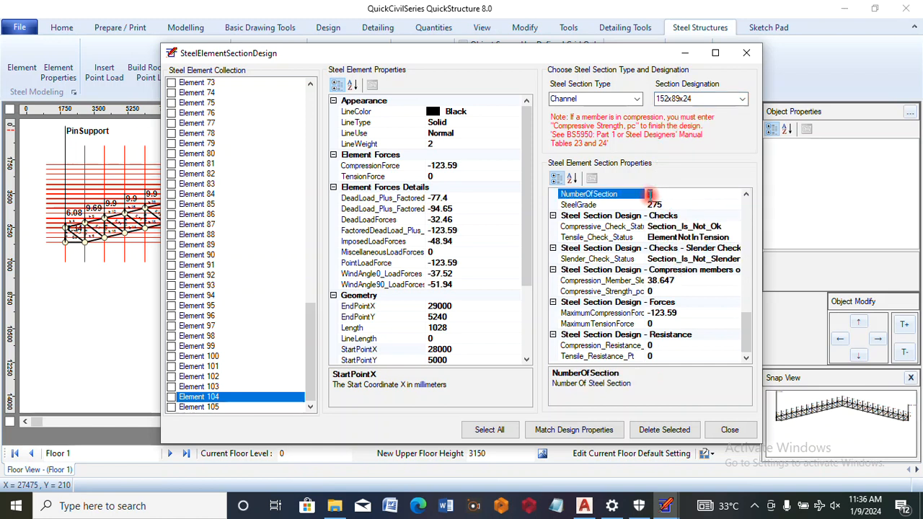
{"action": "type", "text": "2"}
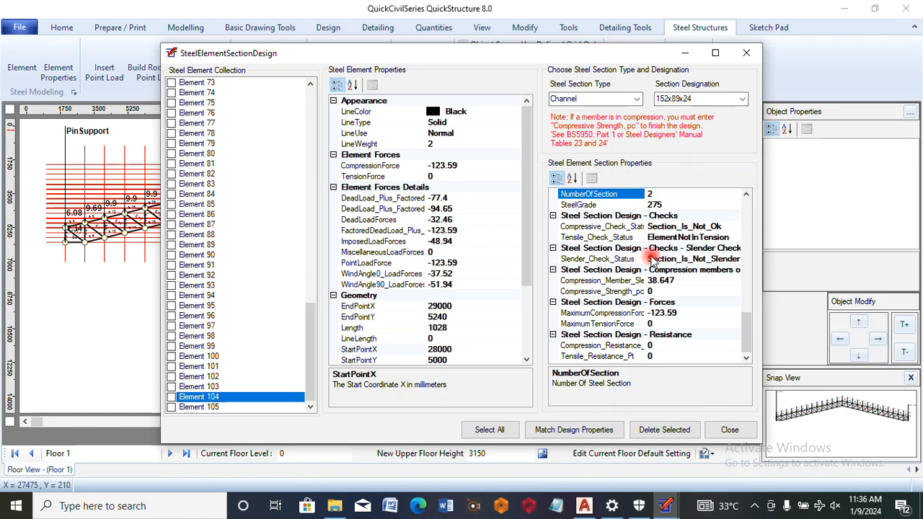
{"action": "left_click", "coordinate": [651, 291]}
{"action": "type", "text": "2"}
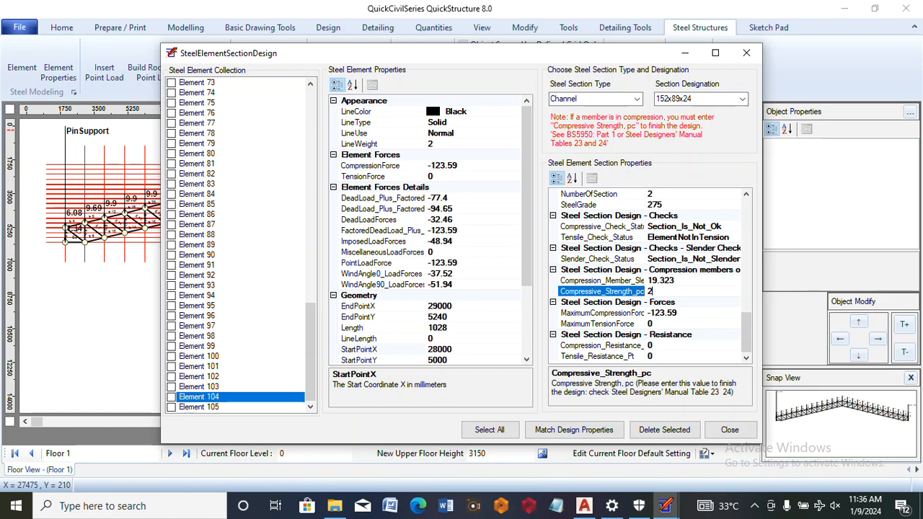
{"action": "type", "text": "0"}
{"action": "left_click", "coordinate": [641, 313]}
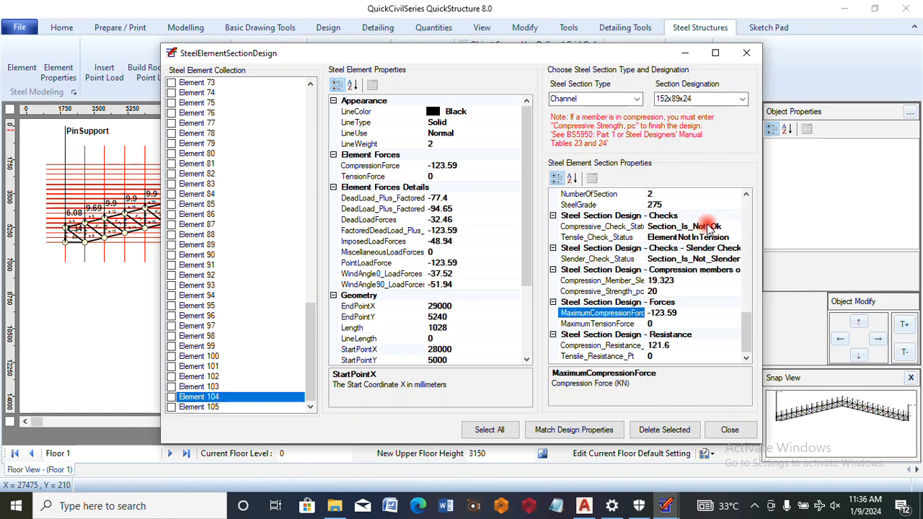
Step: Try the 203x76x24 channel for Element 104 with 2 sections and a compressive strength pc of 20
{"action": "left_click", "coordinate": [743, 99]}
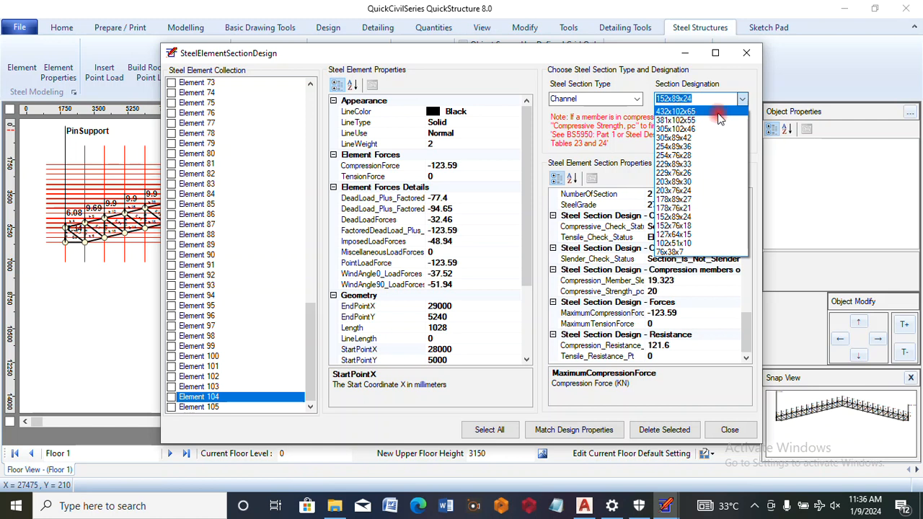
{"action": "left_click", "coordinate": [681, 190]}
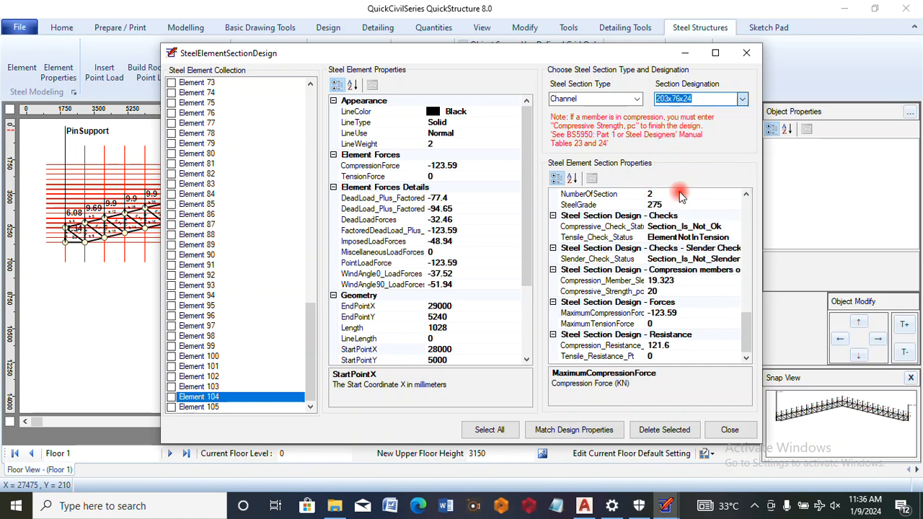
{"action": "left_click", "coordinate": [648, 193]}
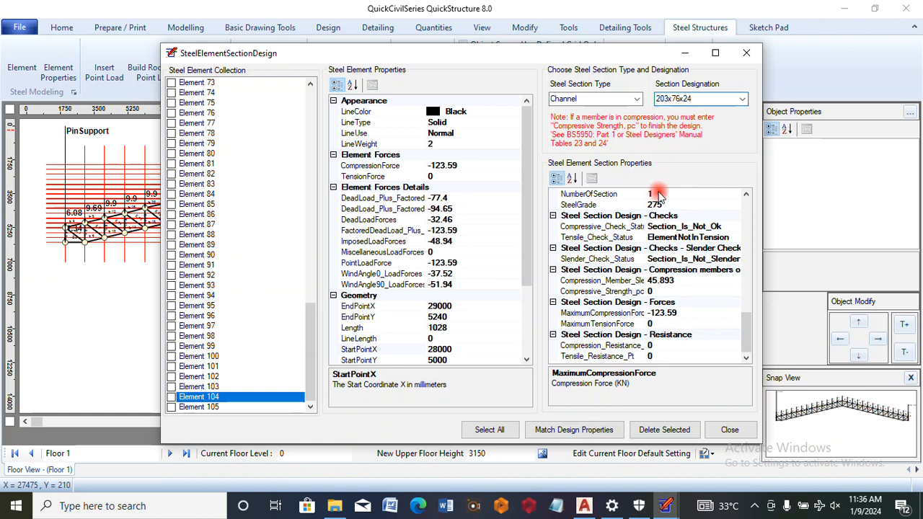
{"action": "type", "text": "2"}
{"action": "left_click", "coordinate": [658, 291]}
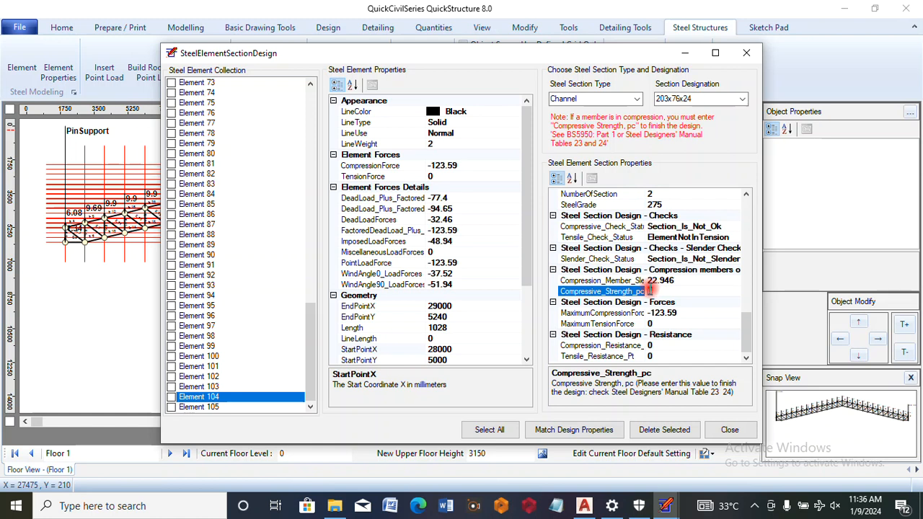
{"action": "type", "text": "20"}
{"action": "left_click", "coordinate": [629, 313]}
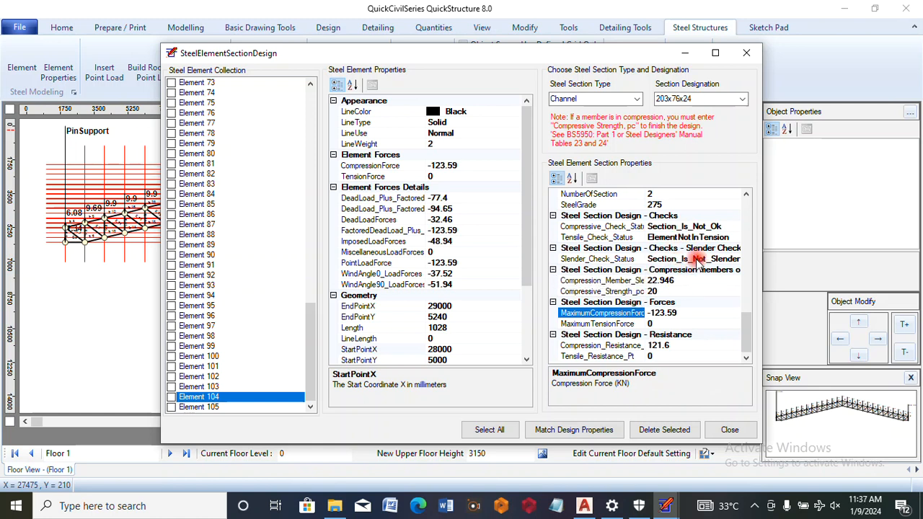
Step: Assign Element 104 the 254x89x36 channel with 2 sections and a compressive strength pc of 20
{"action": "left_click", "coordinate": [740, 99]}
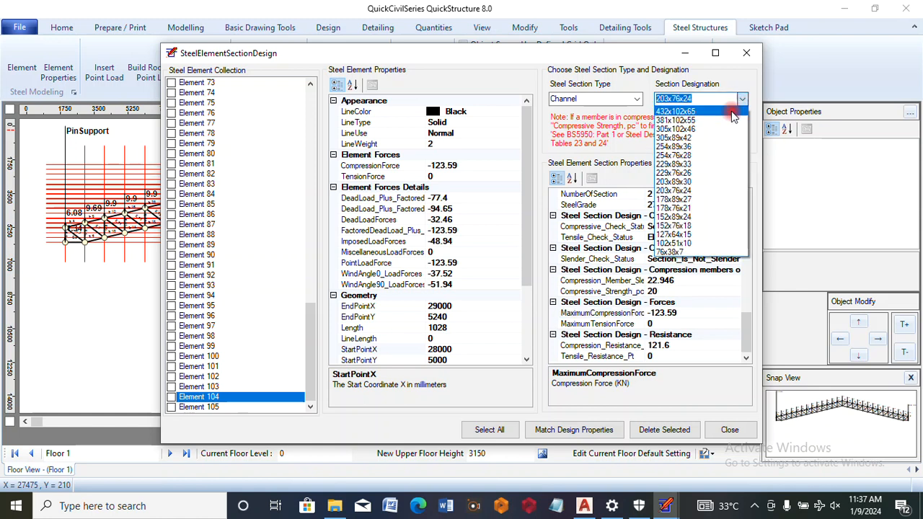
{"action": "left_click", "coordinate": [691, 147]}
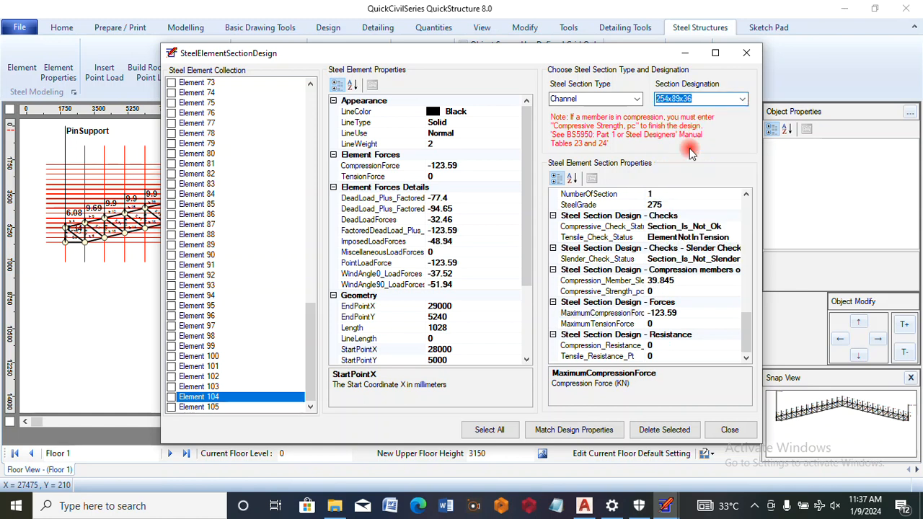
{"action": "left_click", "coordinate": [649, 194]}
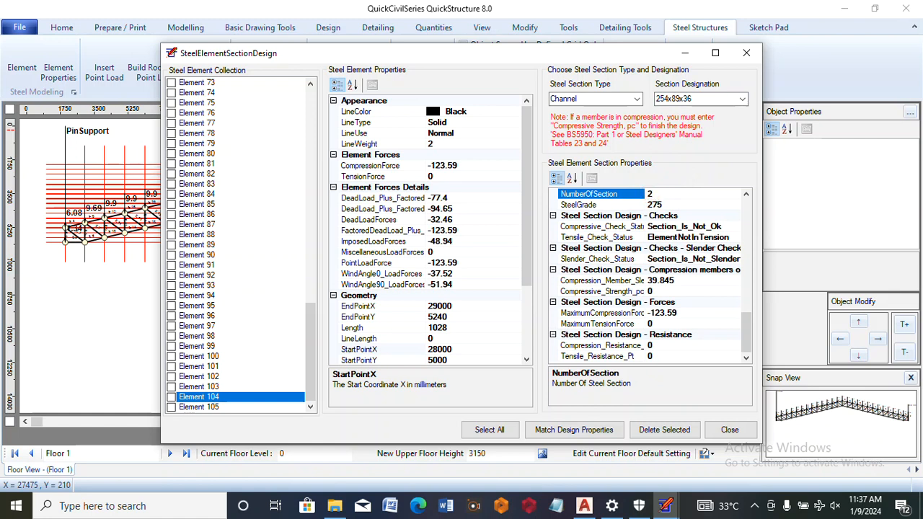
{"action": "left_click", "coordinate": [634, 259]}
{"action": "left_click", "coordinate": [658, 291]}
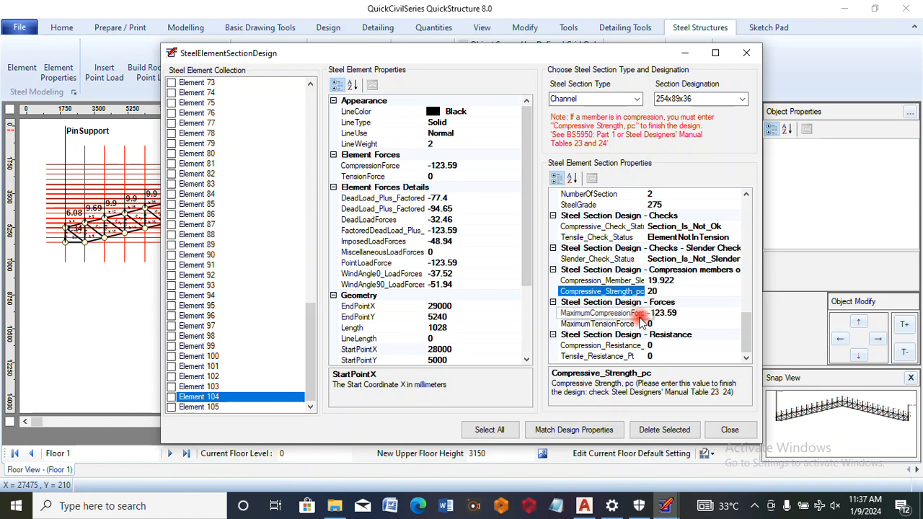
{"action": "left_click", "coordinate": [645, 313]}
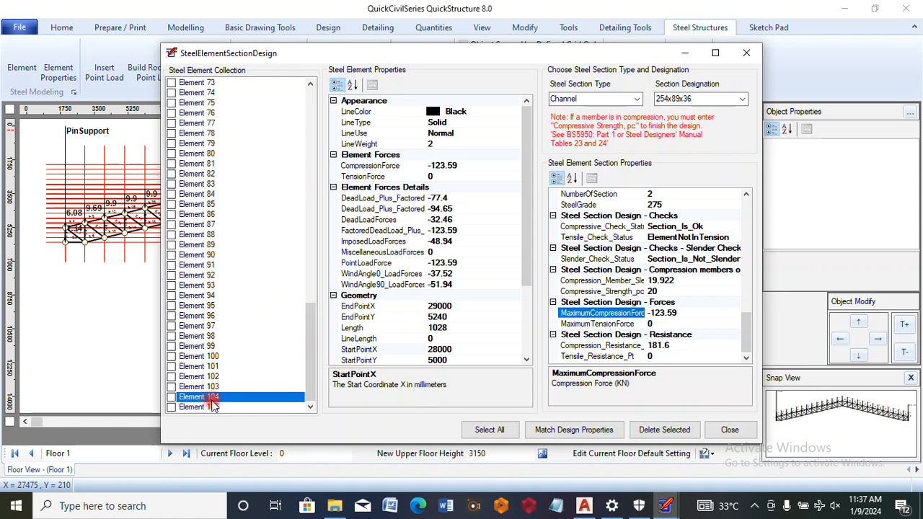
Step: Assign Element 99 a Channel steel section with the designation 254x89x36 and close the section design
{"action": "left_click", "coordinate": [192, 277]}
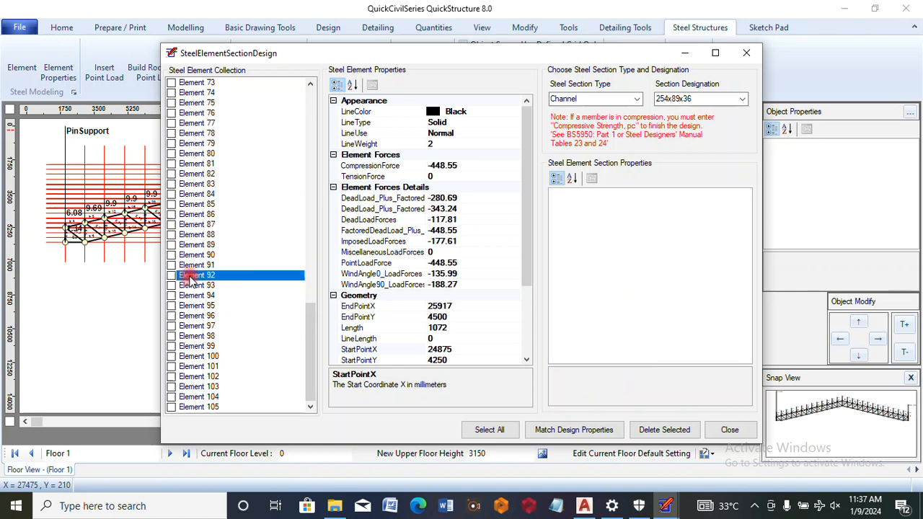
{"action": "left_click", "coordinate": [191, 287]}
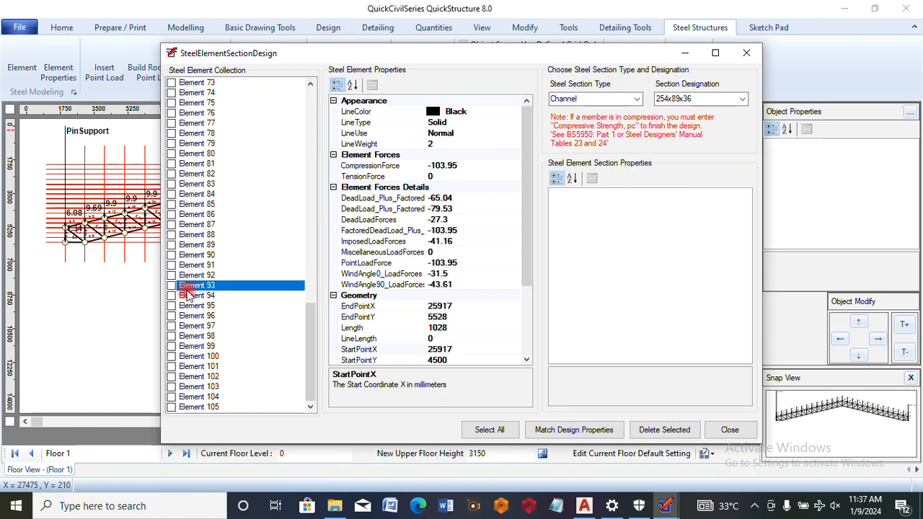
{"action": "left_click", "coordinate": [189, 317]}
{"action": "left_click", "coordinate": [191, 326]}
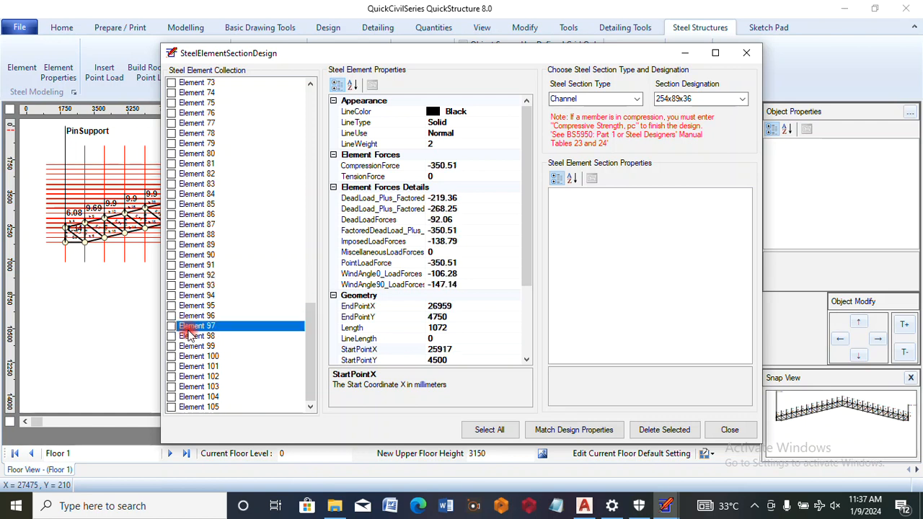
{"action": "left_click", "coordinate": [191, 347]}
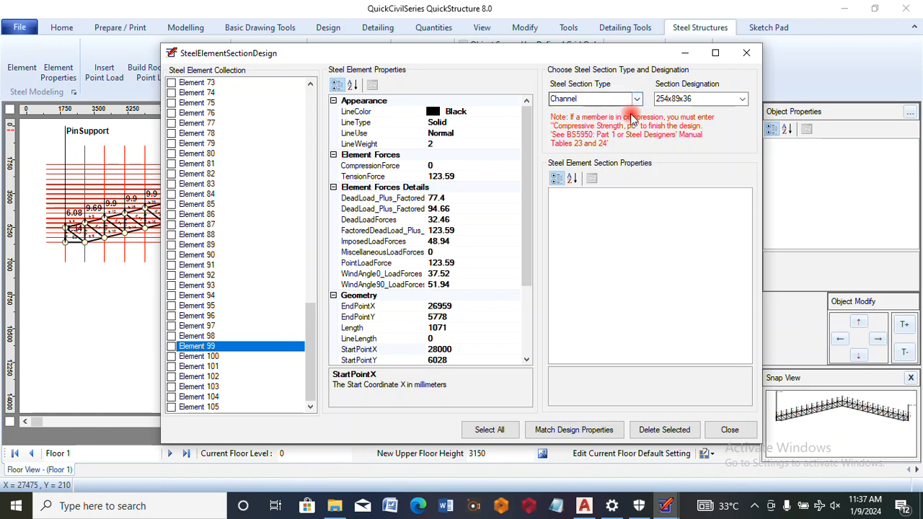
{"action": "left_click", "coordinate": [661, 106]}
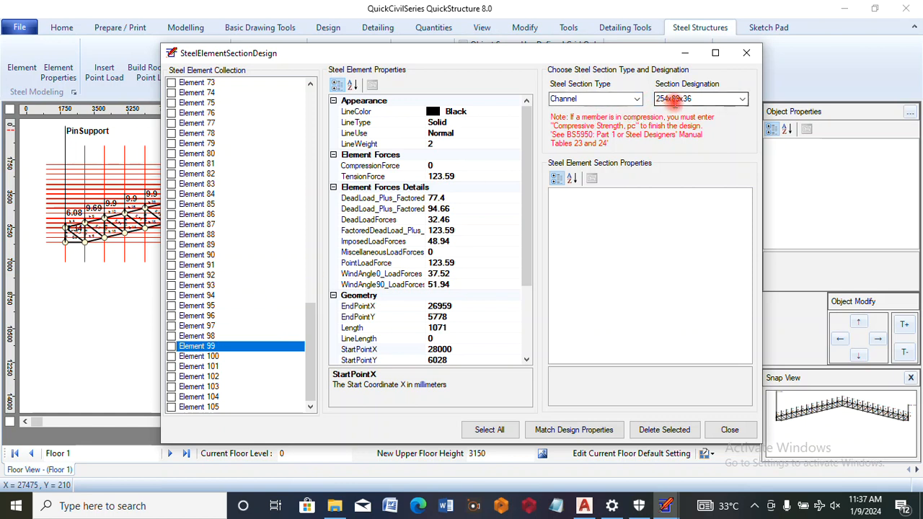
{"action": "left_click", "coordinate": [641, 101]}
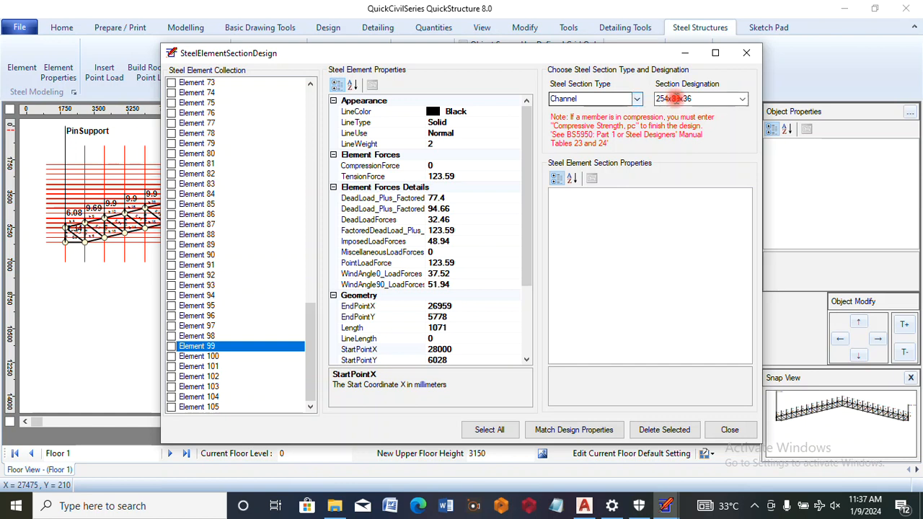
{"action": "left_click", "coordinate": [640, 101]}
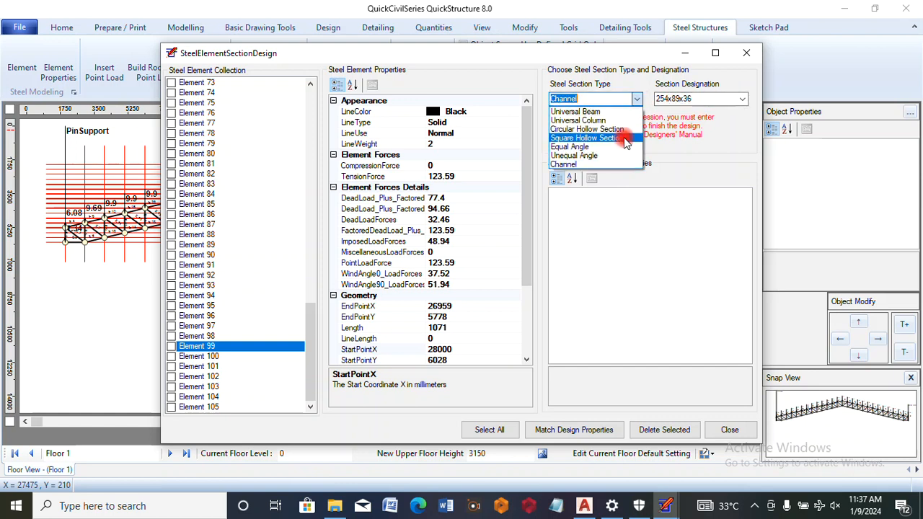
{"action": "left_click", "coordinate": [588, 168]}
{"action": "left_click", "coordinate": [741, 99]}
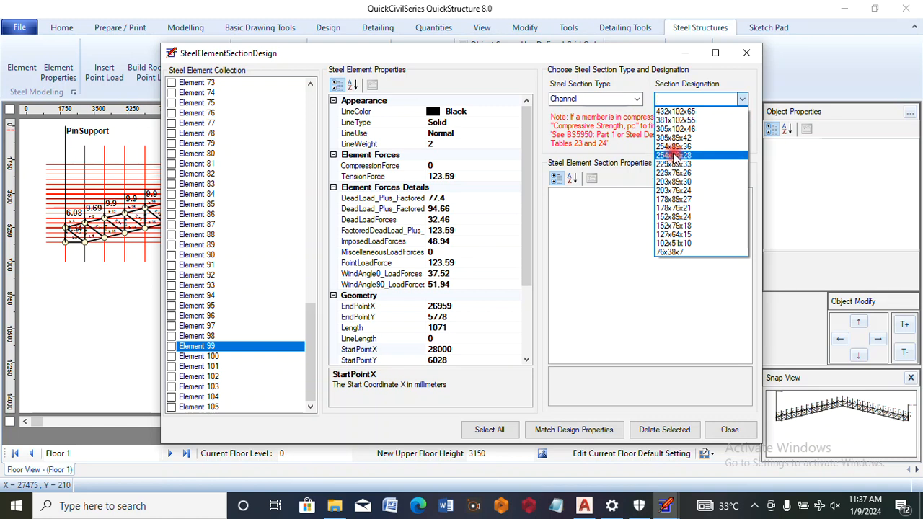
{"action": "left_click", "coordinate": [674, 146]}
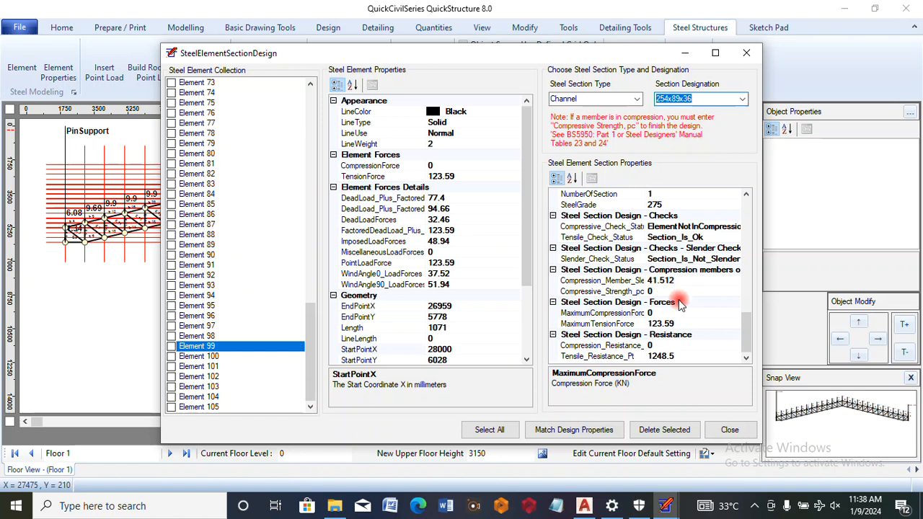
{"action": "left_click", "coordinate": [728, 430]}
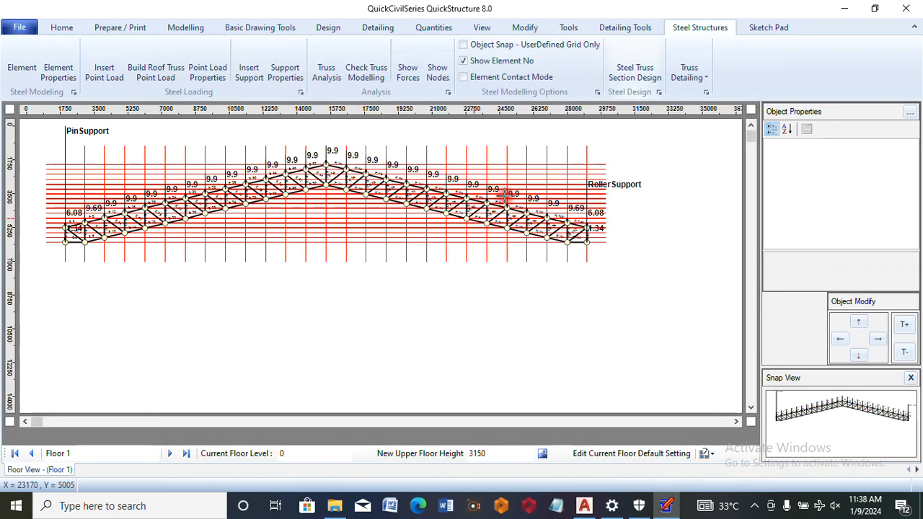
Step: Generate the detail drawing of the truss elements
{"action": "left_click", "coordinate": [687, 75]}
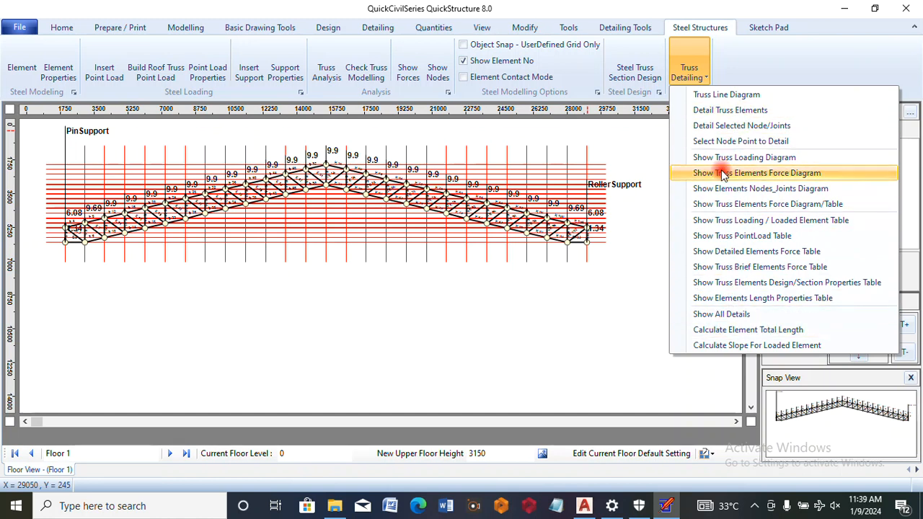
{"action": "left_click", "coordinate": [730, 112]}
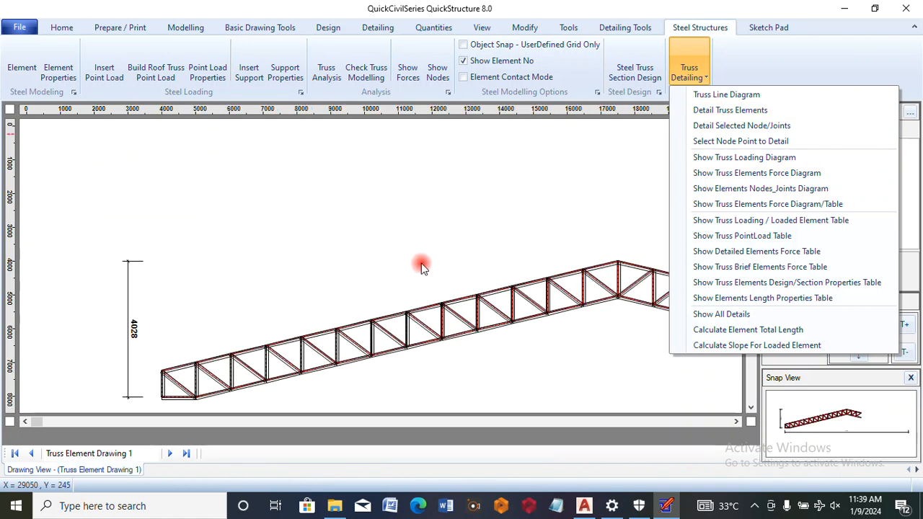
{"action": "left_click", "coordinate": [722, 428]}
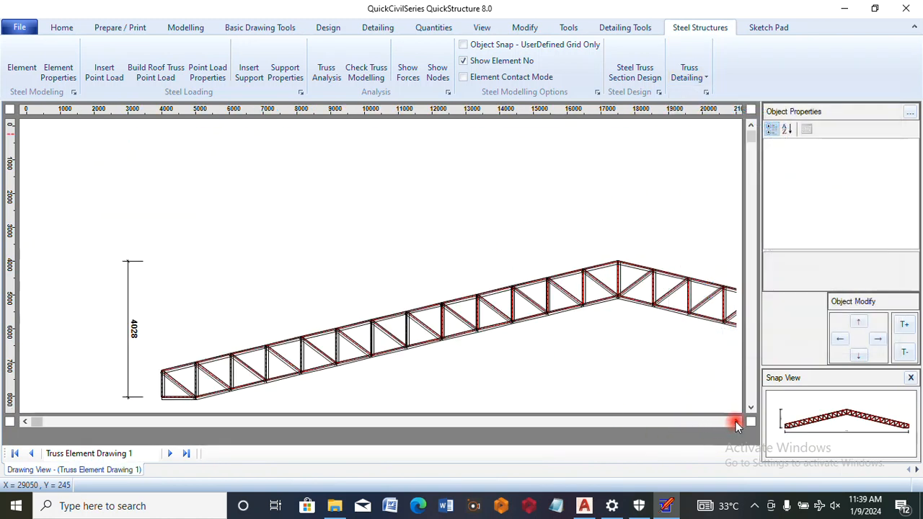
{"action": "left_click", "coordinate": [735, 422]}
{"action": "left_click", "coordinate": [735, 421]}
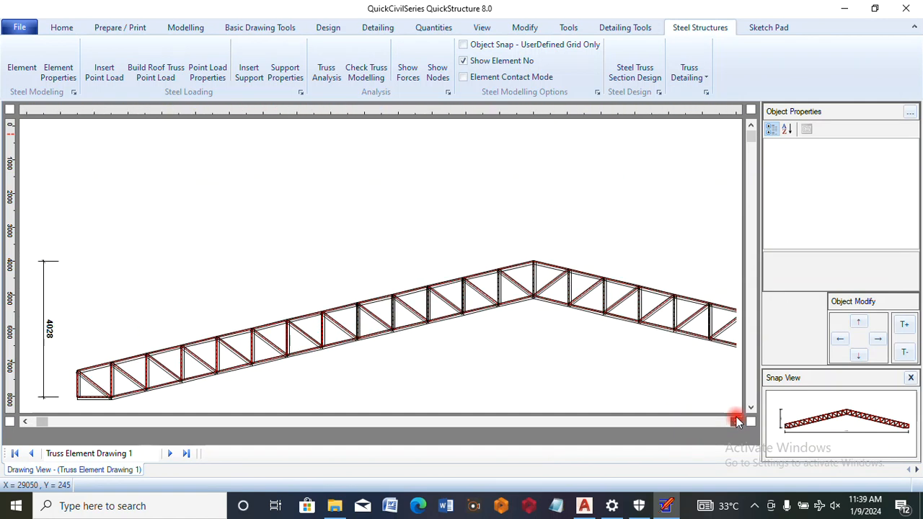
Step: Set the truss element drawing's scale to 1:175 and bring the whole truss into view
{"action": "left_click", "coordinate": [483, 27]}
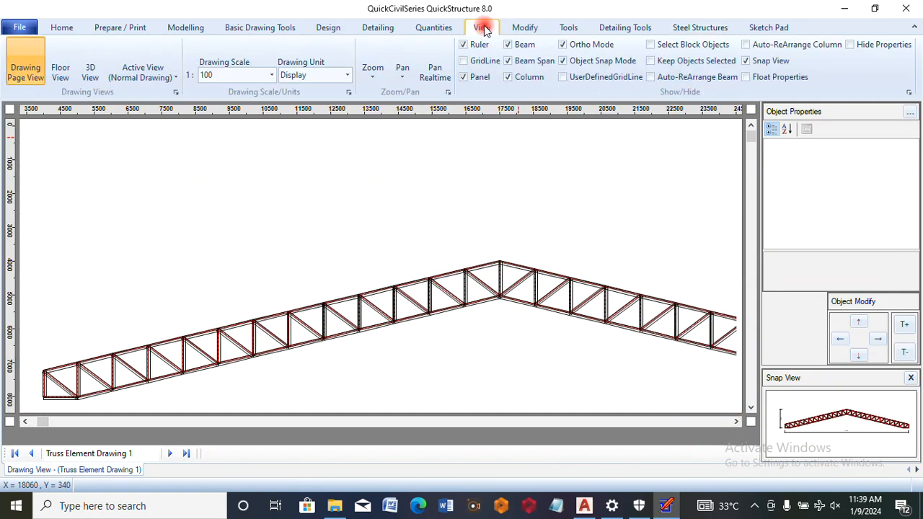
{"action": "left_click", "coordinate": [272, 76]}
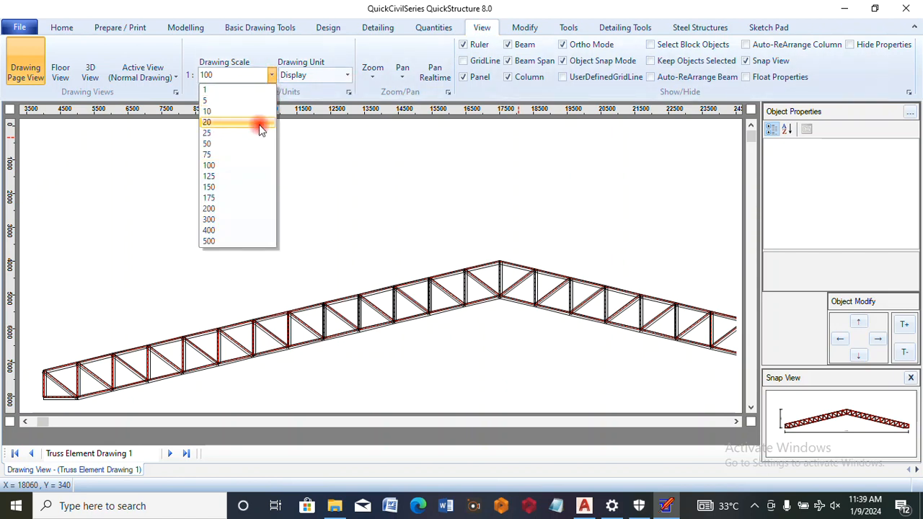
{"action": "left_click", "coordinate": [224, 196]}
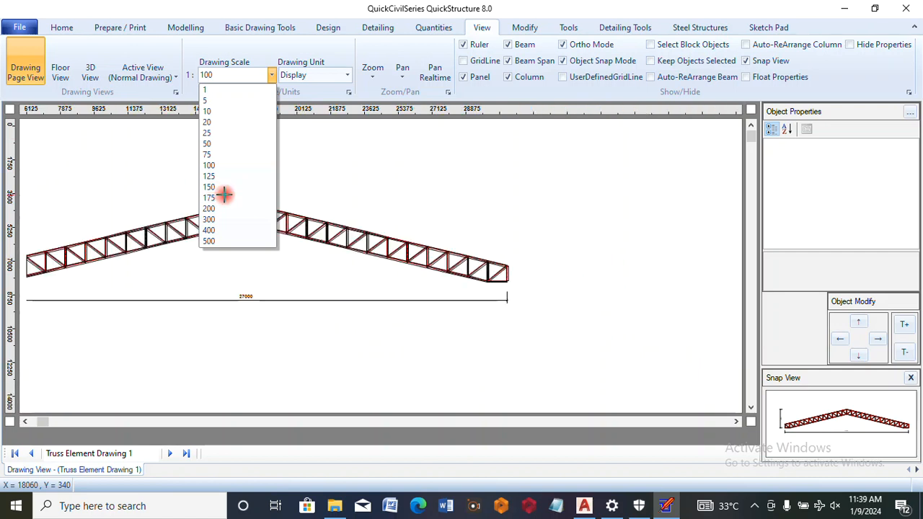
{"action": "left_click", "coordinate": [21, 428]}
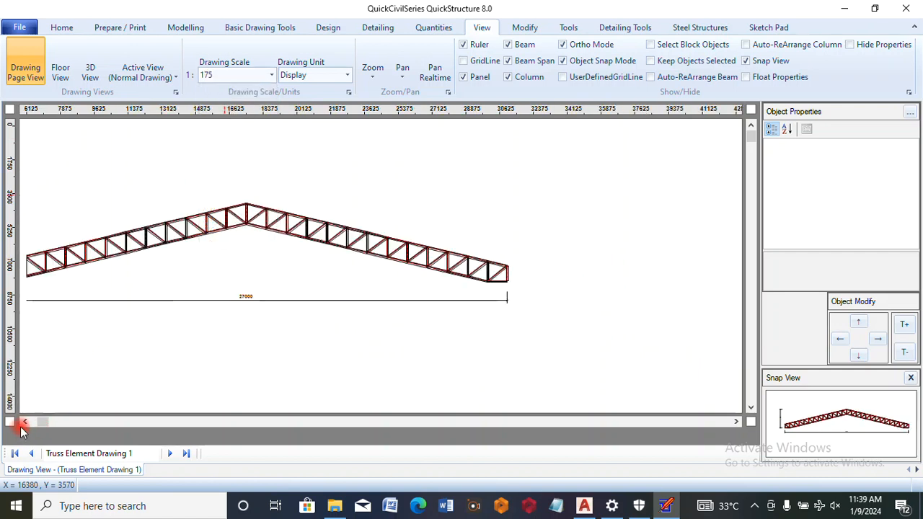
{"action": "left_click", "coordinate": [23, 423]}
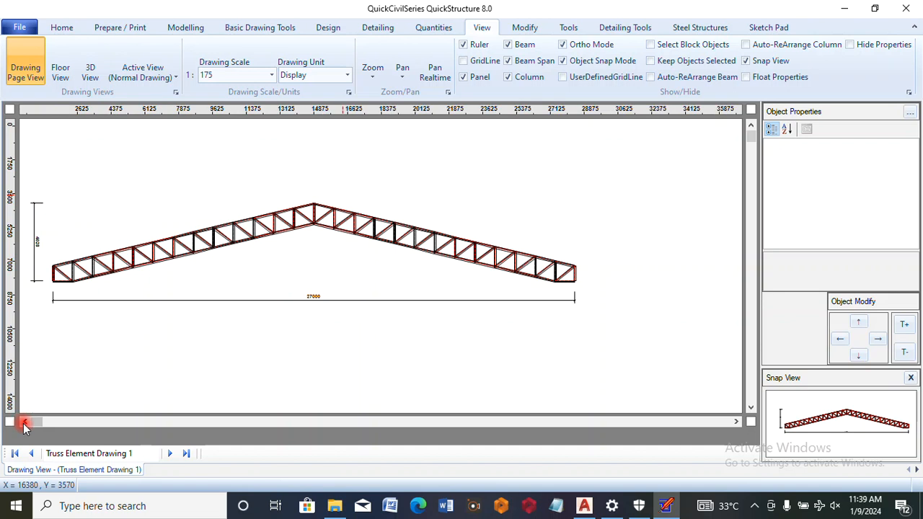
{"action": "left_click", "coordinate": [24, 422]}
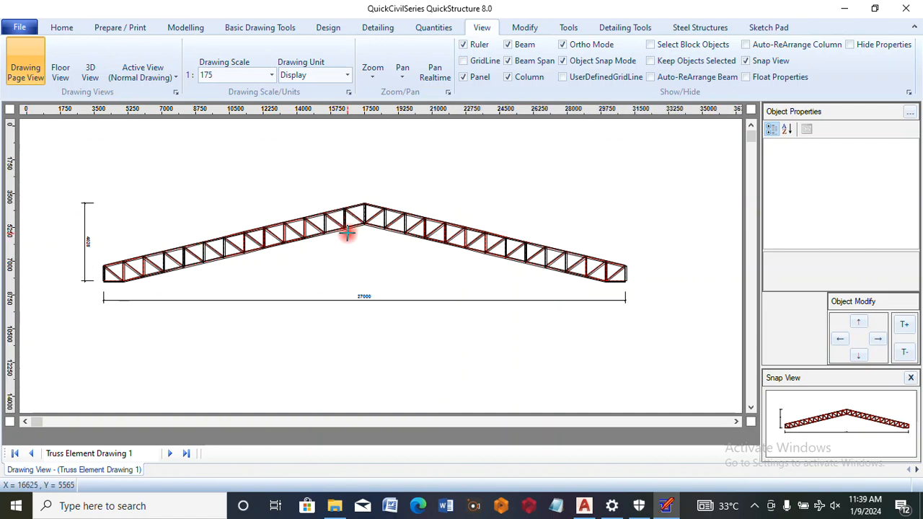
Step: Export the current truss drawing as an AutoCAD DXF named Truss Element Drawing 1 to the Desktop
{"action": "left_click", "coordinate": [26, 28]}
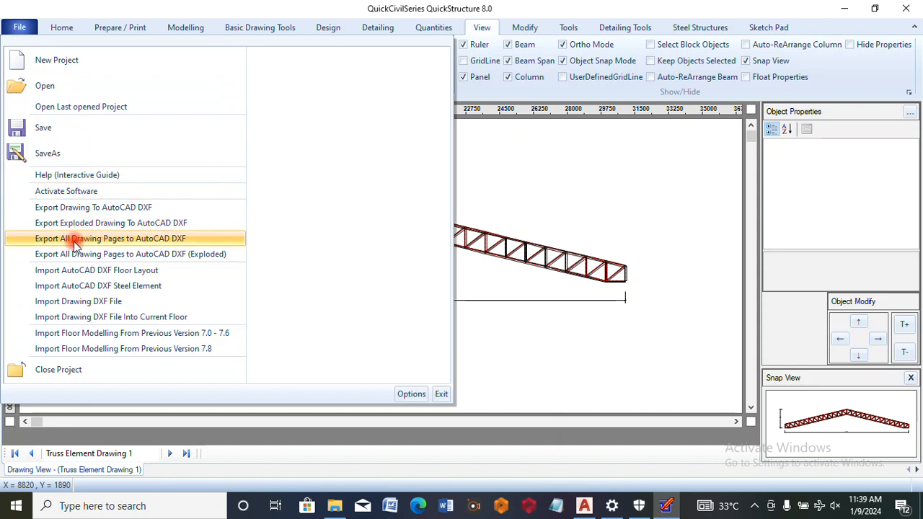
{"action": "left_click", "coordinate": [127, 207]}
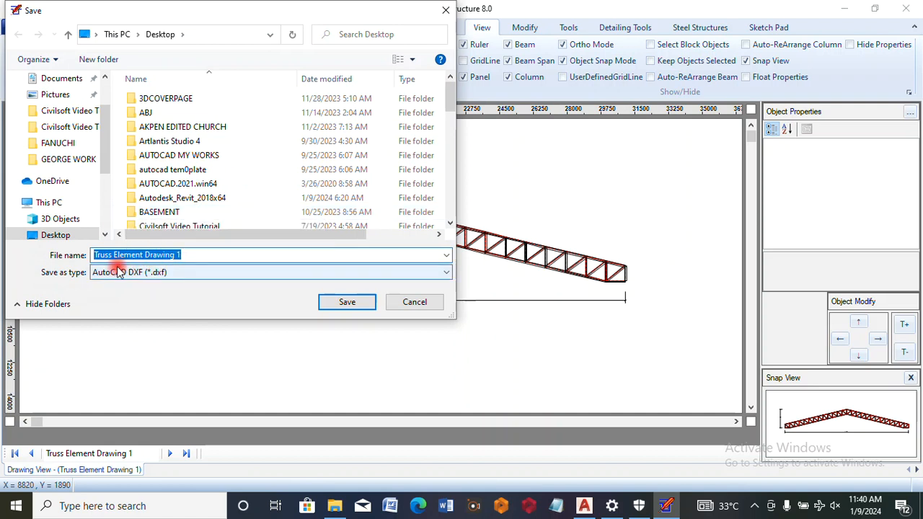
{"action": "left_click", "coordinate": [348, 302]}
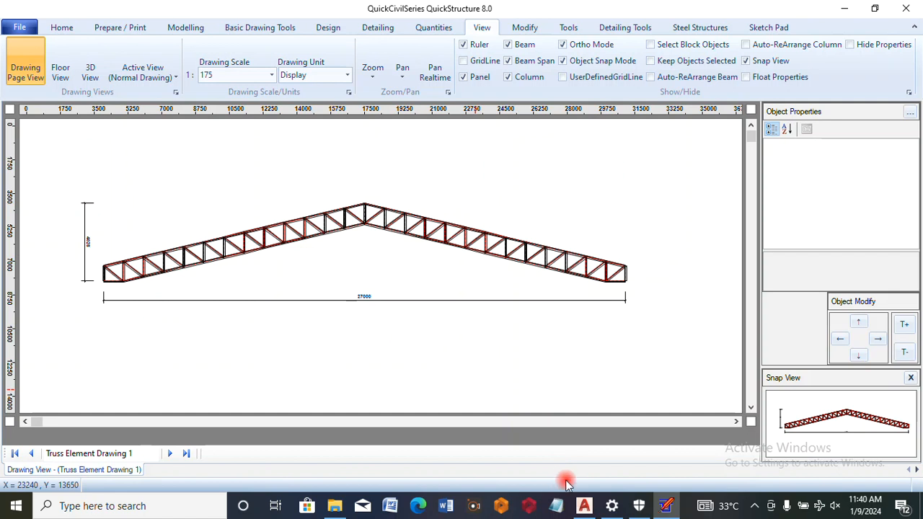
Step: Switch to AutoCAD and open the DXF file Truss Element Drawing 1 from the Desktop
{"action": "left_click", "coordinate": [582, 506]}
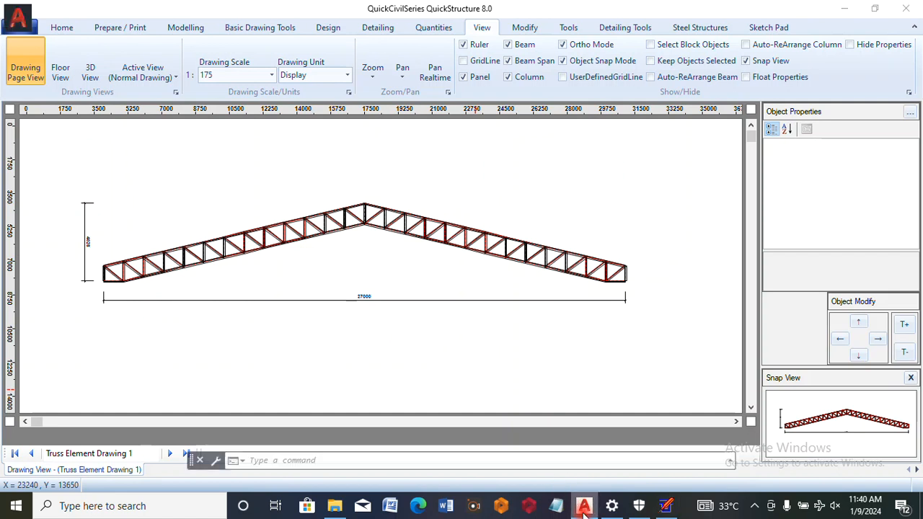
{"action": "left_click", "coordinate": [18, 24]}
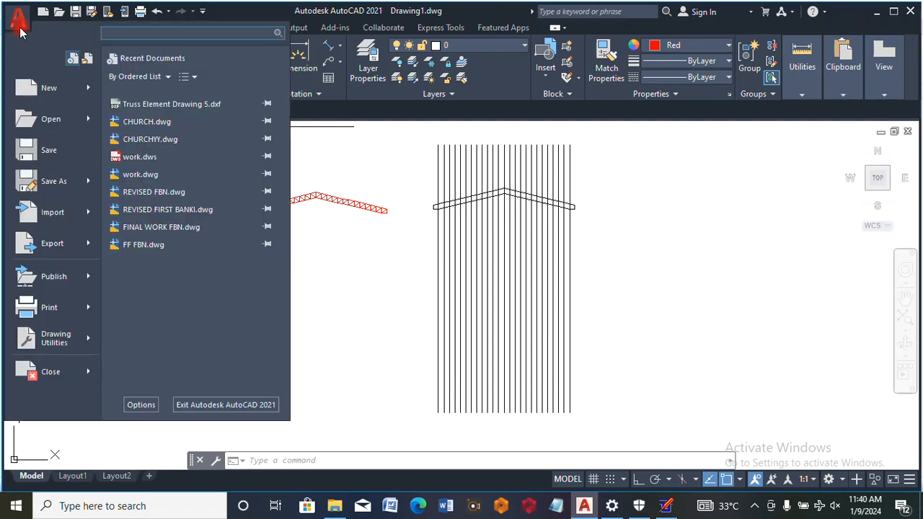
{"action": "key", "text": "Escape"}
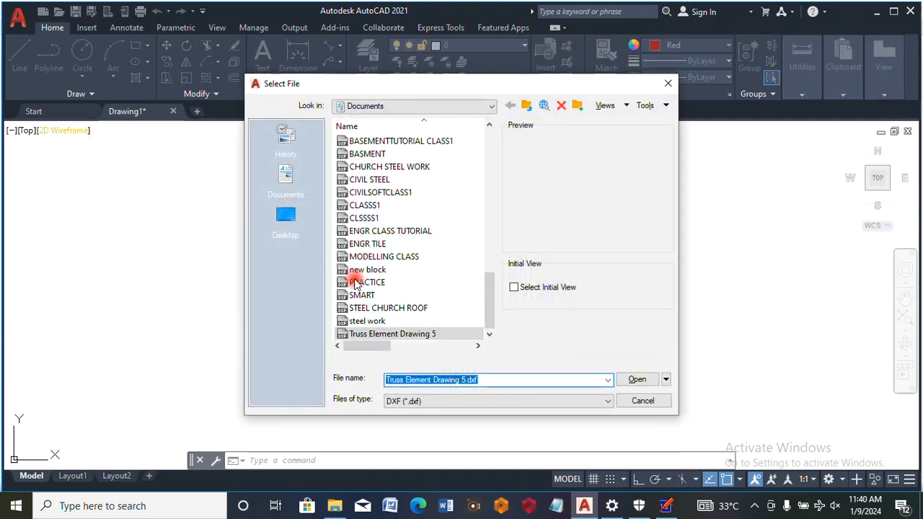
{"action": "left_click", "coordinate": [292, 225]}
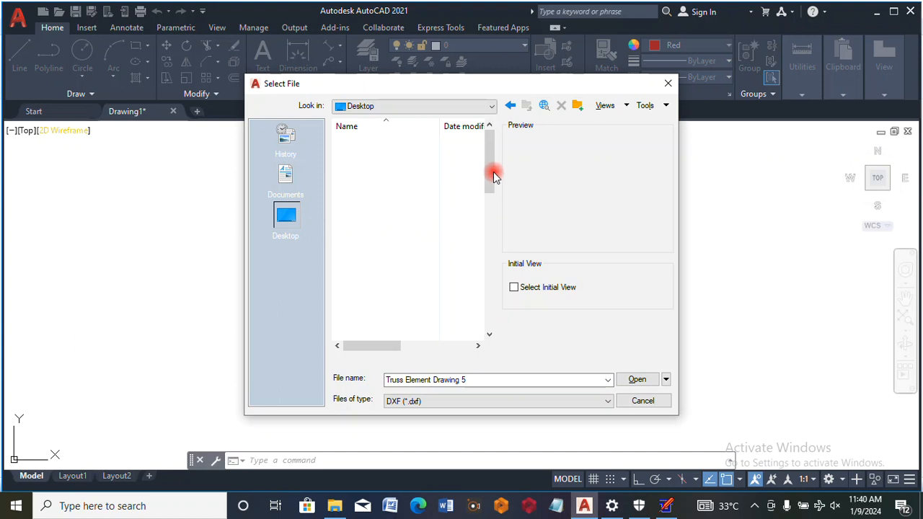
{"action": "left_click_drag", "start_coordinate": [492, 184], "coordinate": [491, 308]}
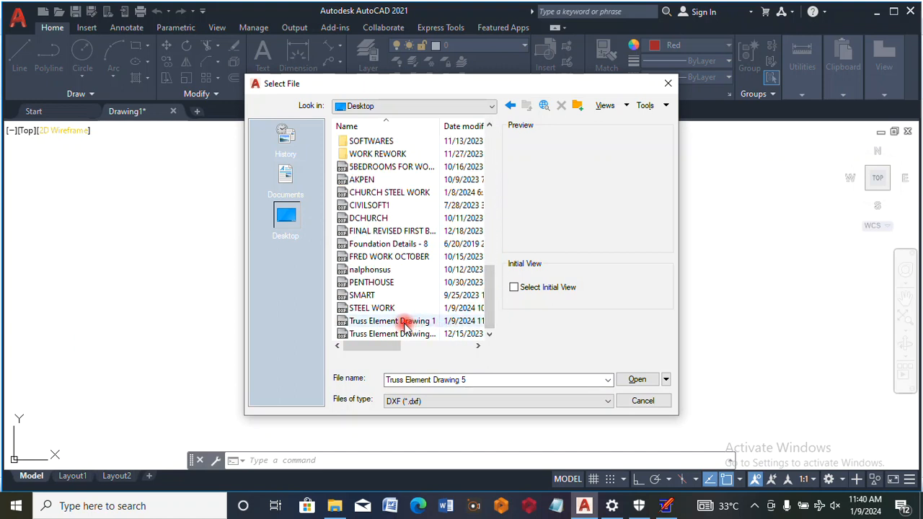
{"action": "left_click", "coordinate": [397, 324]}
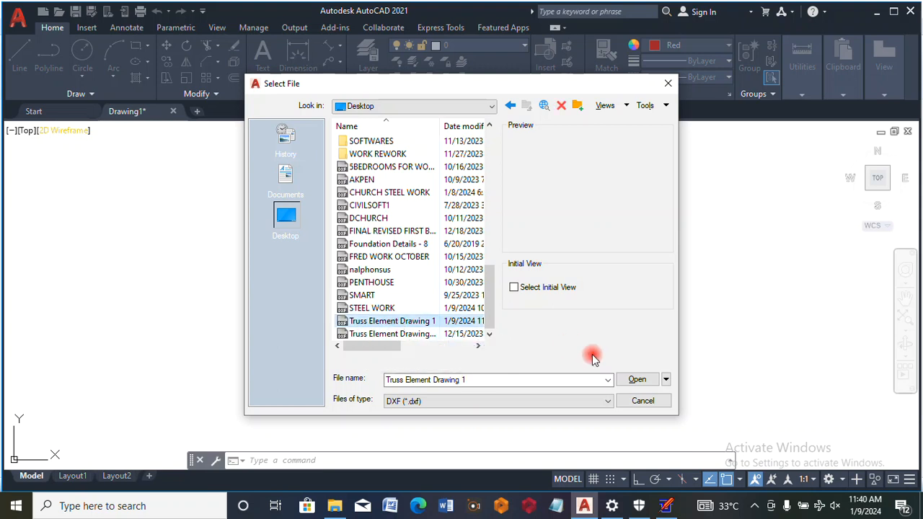
{"action": "left_click", "coordinate": [632, 381]}
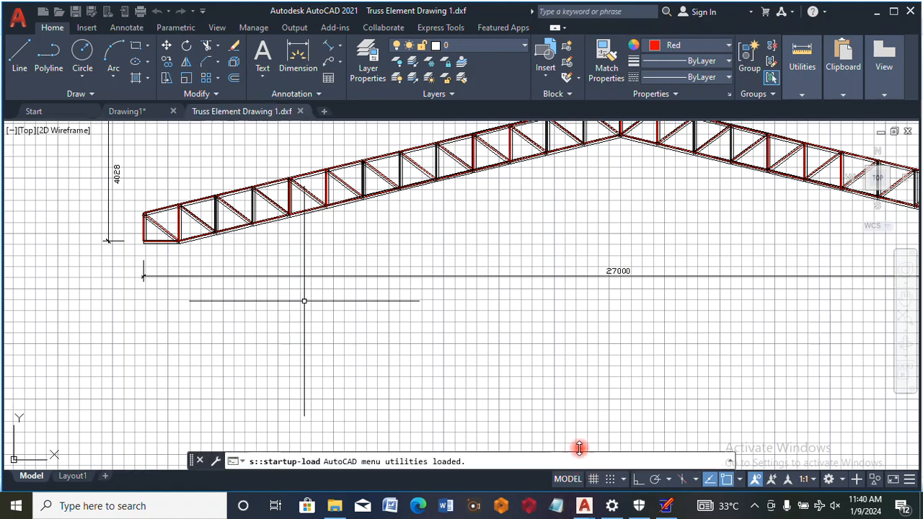
Step: Turn off the drawing grid and examine the truss's chord, vertical and diagonal members along the slope and at the apex
{"action": "left_click", "coordinate": [592, 479]}
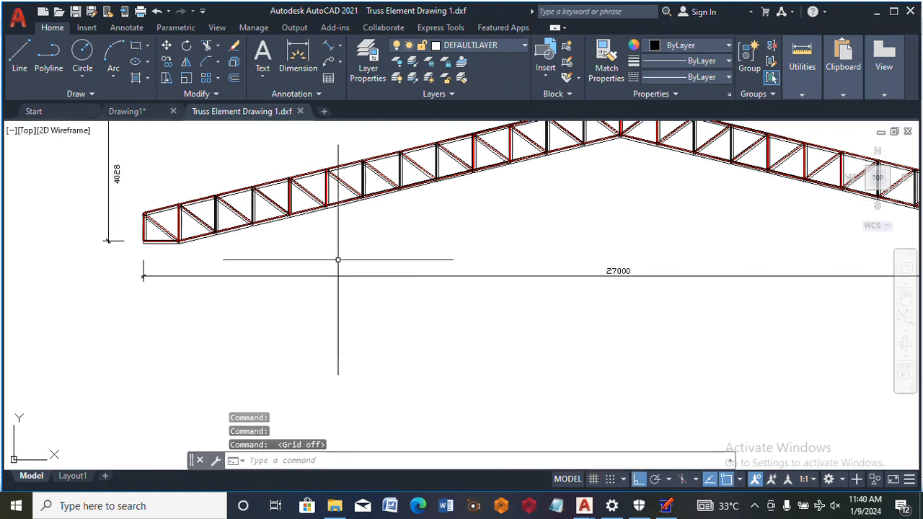
{"action": "scroll", "coordinate": [336, 204], "scroll_direction": "up", "scroll_amount": 8}
{"action": "scroll", "coordinate": [336, 204], "scroll_direction": "down", "scroll_amount": 6}
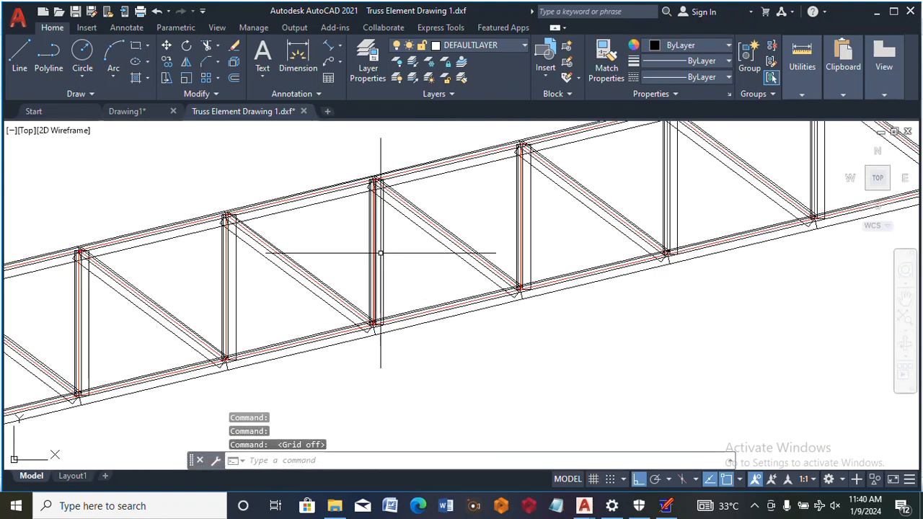
{"action": "scroll", "coordinate": [391, 206], "scroll_direction": "up", "scroll_amount": 3}
{"action": "scroll", "coordinate": [305, 211], "scroll_direction": "down", "scroll_amount": 2}
{"action": "scroll", "coordinate": [306, 211], "scroll_direction": "down", "scroll_amount": 5}
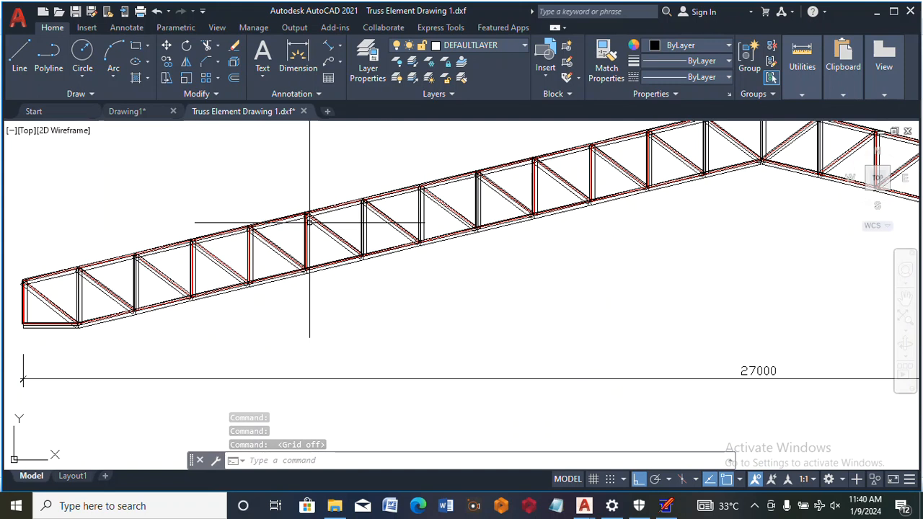
{"action": "scroll", "coordinate": [546, 170], "scroll_direction": "up", "scroll_amount": 4}
{"action": "scroll", "coordinate": [476, 213], "scroll_direction": "up", "scroll_amount": 4}
{"action": "scroll", "coordinate": [475, 212], "scroll_direction": "down", "scroll_amount": 6}
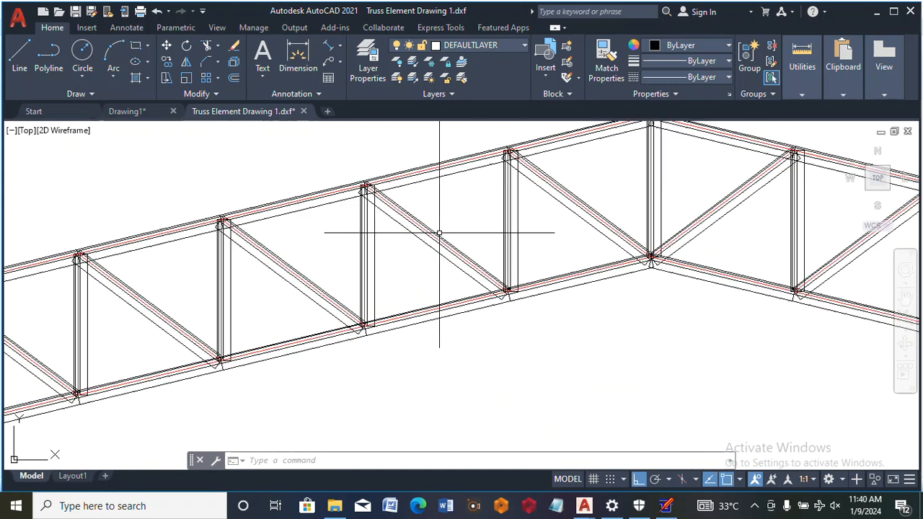
{"action": "scroll", "coordinate": [529, 189], "scroll_direction": "up", "scroll_amount": 3}
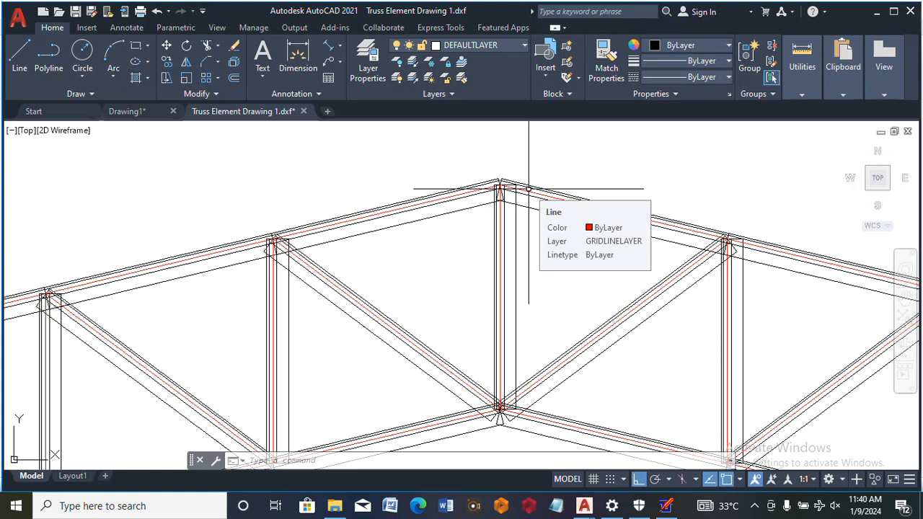
{"action": "scroll", "coordinate": [516, 209], "scroll_direction": "down", "scroll_amount": 12}
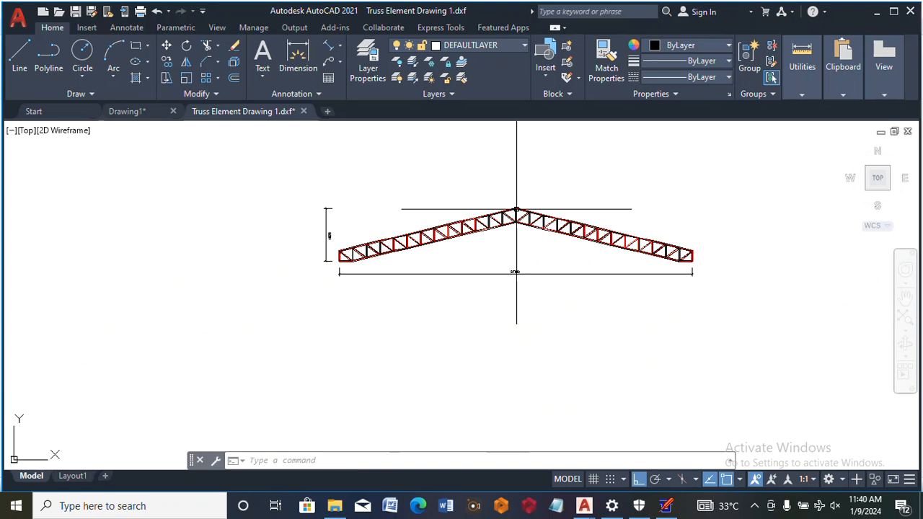
Step: Copy the entire truss drawing, including its height and span dimensions, to the clipboard
{"action": "scroll", "coordinate": [515, 204], "scroll_direction": "up", "scroll_amount": 3}
{"action": "right_click", "coordinate": [524, 185]}
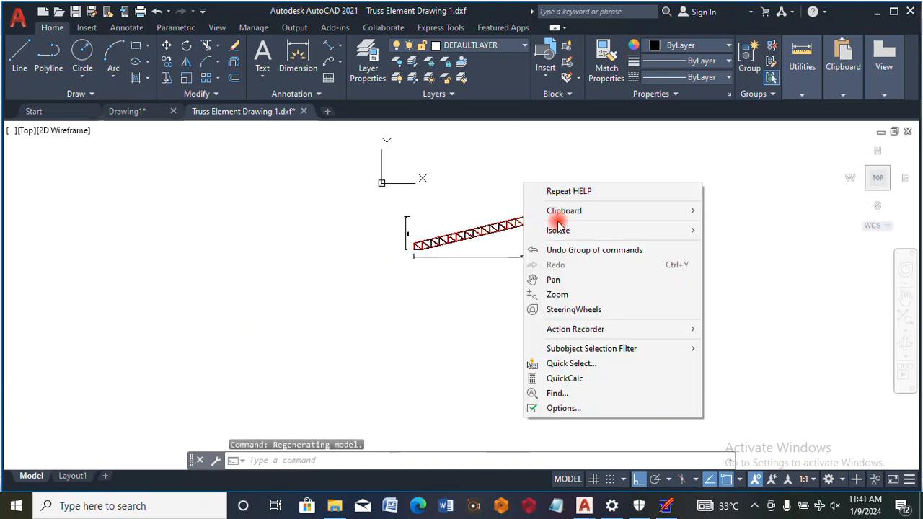
{"action": "mouse_move", "coordinate": [555, 212]}
{"action": "left_click", "coordinate": [731, 226]}
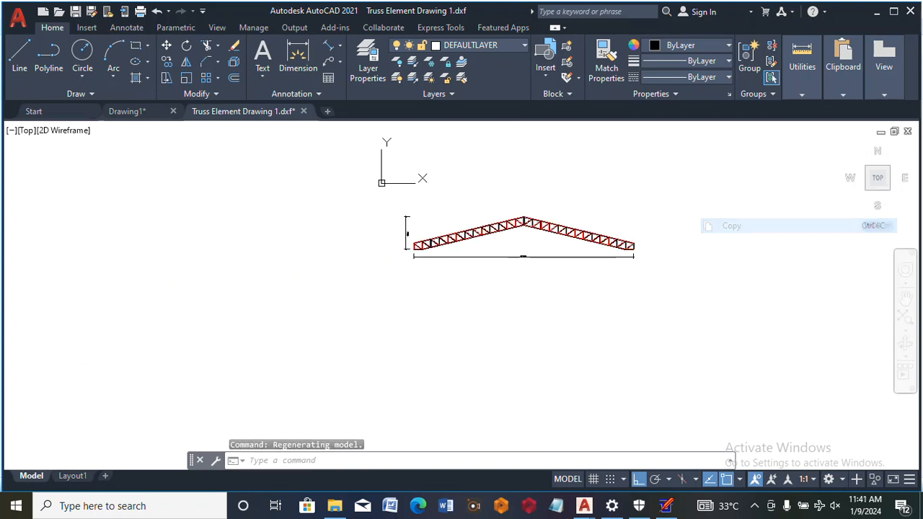
{"action": "left_click", "coordinate": [688, 156]}
{"action": "left_click", "coordinate": [361, 303]}
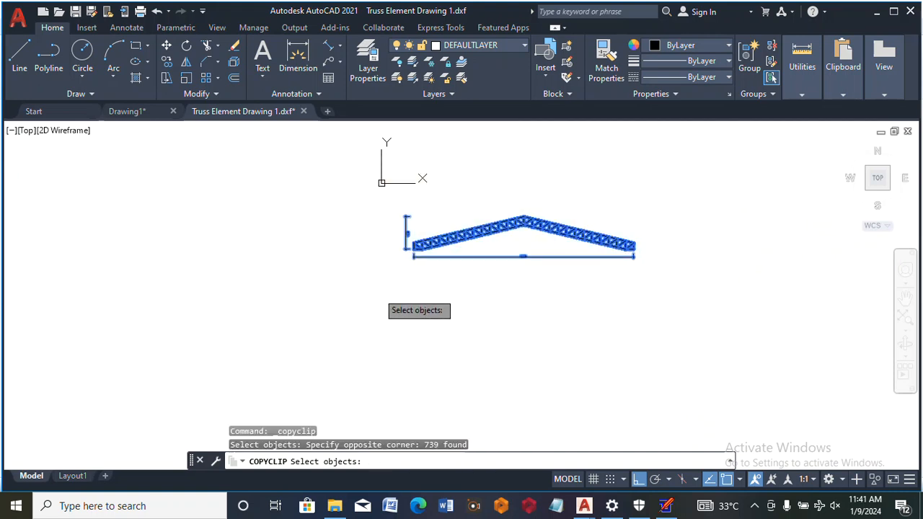
{"action": "key", "text": "Return"}
Step: Paste the copied truss into Drawing1, in the empty area below the floor plan and beside the vertical setting-out lines
{"action": "left_click", "coordinate": [134, 112]}
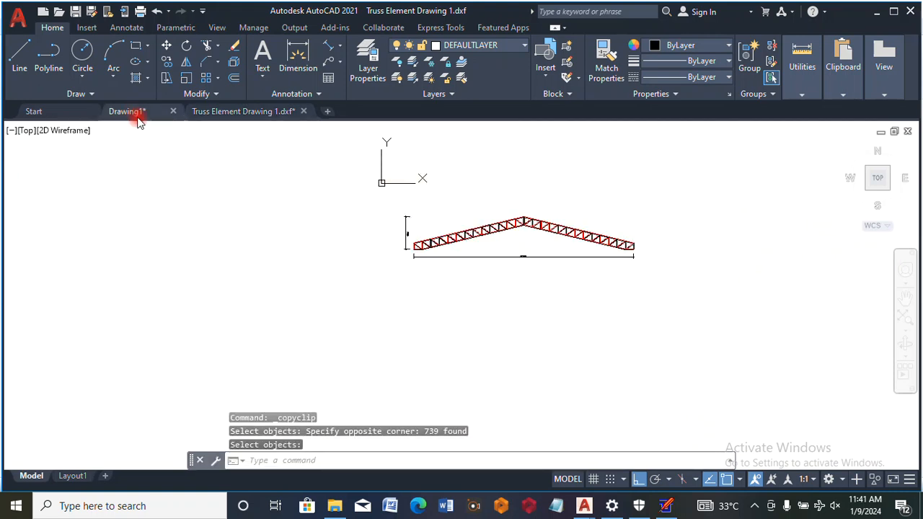
{"action": "scroll", "coordinate": [392, 230], "scroll_direction": "down", "scroll_amount": 3}
{"action": "scroll", "coordinate": [391, 231], "scroll_direction": "up", "scroll_amount": 3}
{"action": "scroll", "coordinate": [377, 220], "scroll_direction": "down", "scroll_amount": 2}
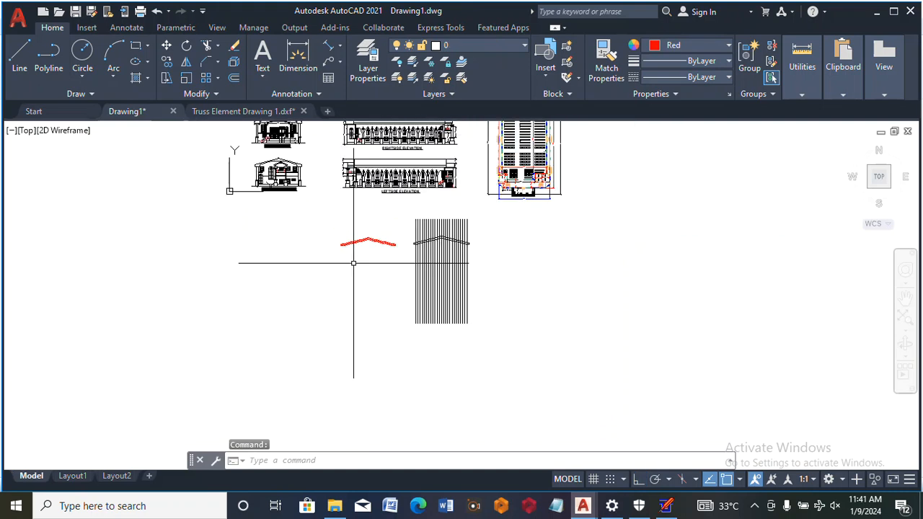
{"action": "scroll", "coordinate": [490, 230], "scroll_direction": "up", "scroll_amount": 3}
{"action": "right_click", "coordinate": [490, 232]}
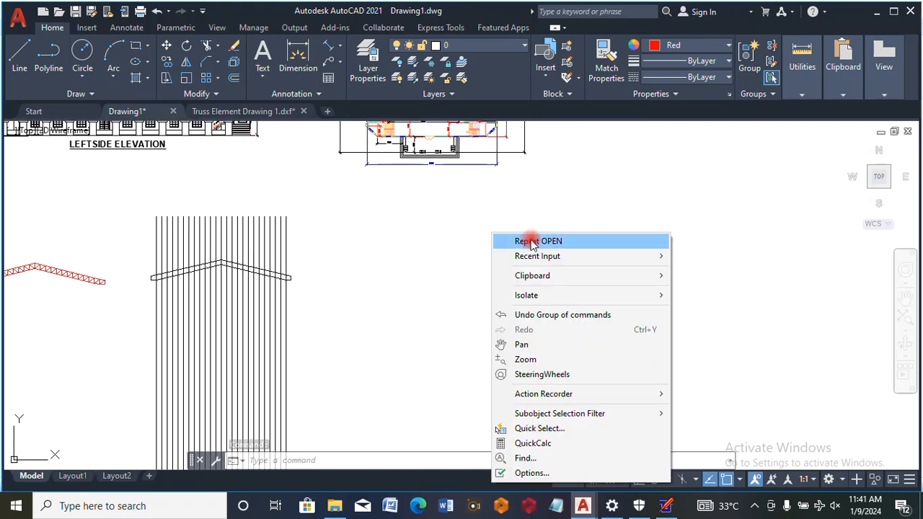
{"action": "mouse_move", "coordinate": [533, 277]}
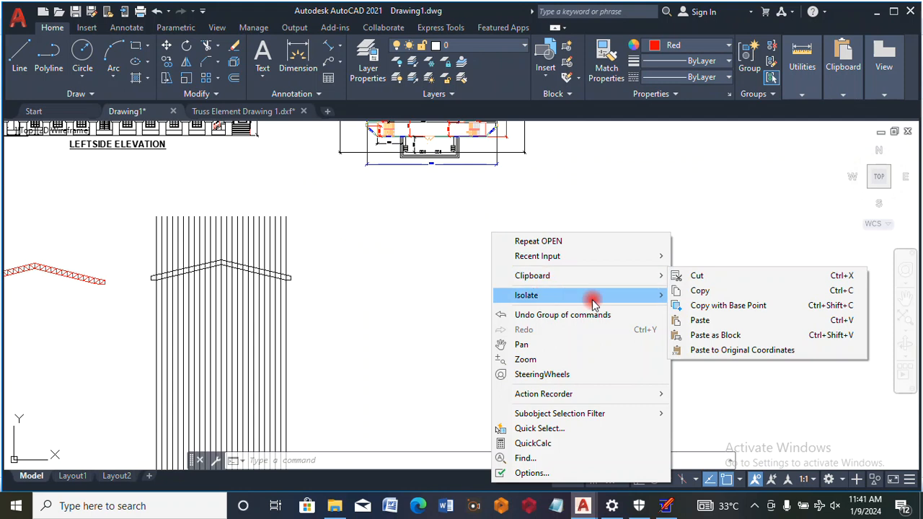
{"action": "left_click", "coordinate": [700, 319]}
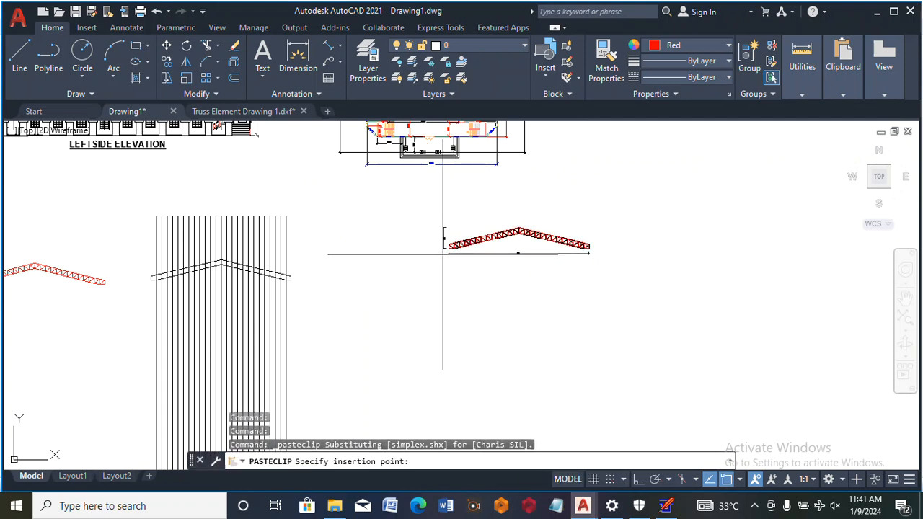
{"action": "left_click", "coordinate": [446, 258]}
Step: Examine the pasted truss alongside the floor plan and elevations in Drawing1
{"action": "scroll", "coordinate": [477, 254], "scroll_direction": "up", "scroll_amount": 5}
{"action": "scroll", "coordinate": [498, 238], "scroll_direction": "up", "scroll_amount": 2}
{"action": "scroll", "coordinate": [486, 259], "scroll_direction": "down", "scroll_amount": 8}
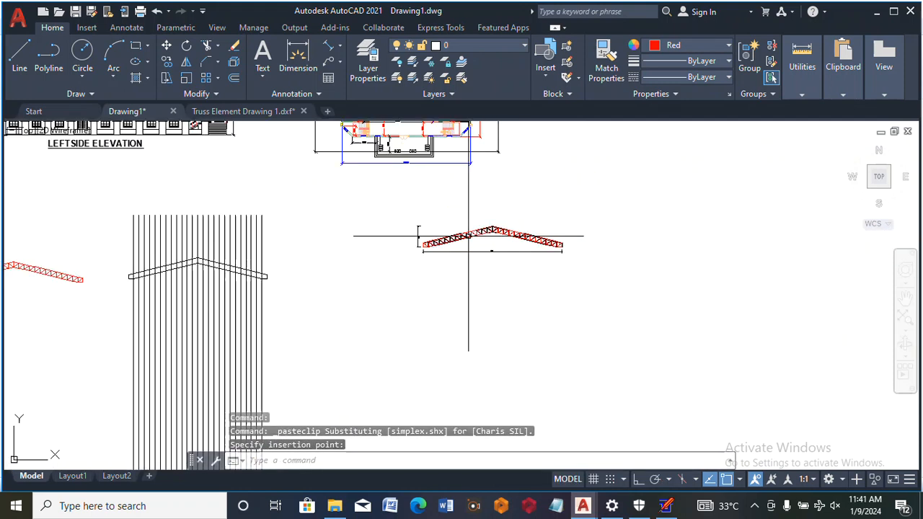
{"action": "scroll", "coordinate": [462, 209], "scroll_direction": "up", "scroll_amount": 6}
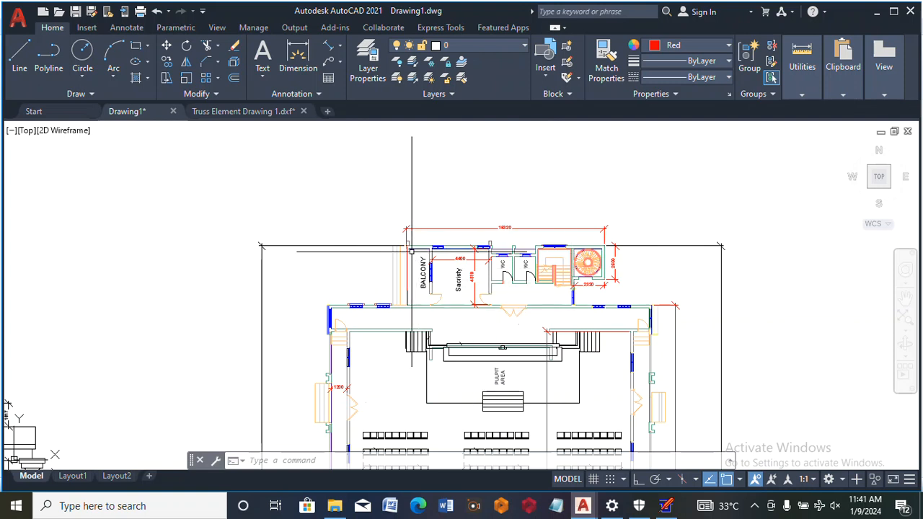
{"action": "scroll", "coordinate": [470, 212], "scroll_direction": "down", "scroll_amount": 6}
{"action": "scroll", "coordinate": [469, 212], "scroll_direction": "down", "scroll_amount": 6}
{"action": "scroll", "coordinate": [469, 232], "scroll_direction": "up", "scroll_amount": 14}
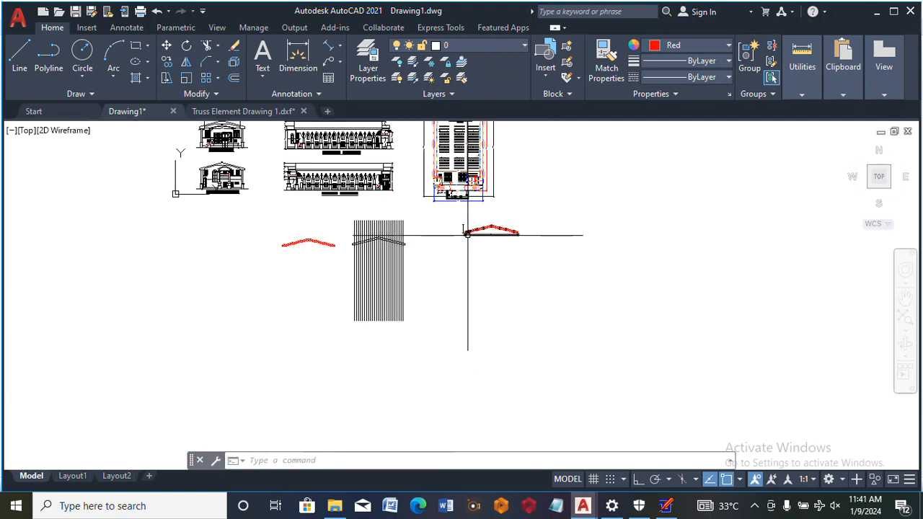
{"action": "scroll", "coordinate": [476, 216], "scroll_direction": "up", "scroll_amount": 6}
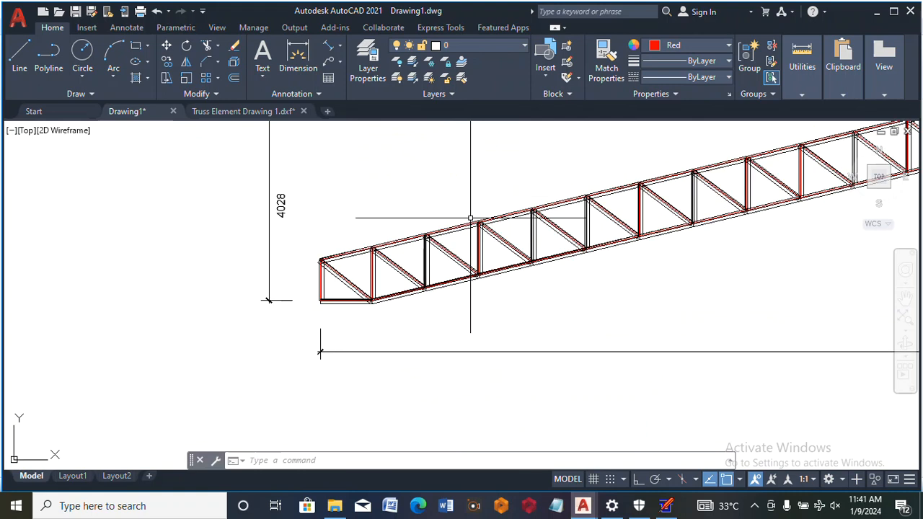
Step: Add an aligned dimension above the top chord across the second panel from the truss's left end
{"action": "scroll", "coordinate": [470, 218], "scroll_direction": "up", "scroll_amount": 2}
{"action": "left_click", "coordinate": [328, 49]}
{"action": "scroll", "coordinate": [440, 265], "scroll_direction": "up", "scroll_amount": 8}
{"action": "scroll", "coordinate": [450, 266], "scroll_direction": "down", "scroll_amount": 3}
{"action": "left_click", "coordinate": [440, 232]}
{"action": "scroll", "coordinate": [440, 231], "scroll_direction": "down", "scroll_amount": 2}
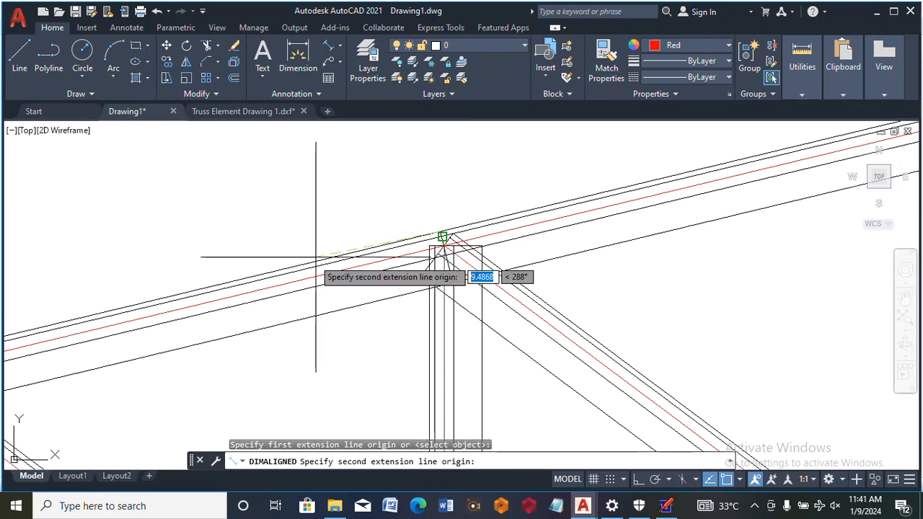
{"action": "scroll", "coordinate": [315, 257], "scroll_direction": "down", "scroll_amount": 3}
{"action": "scroll", "coordinate": [148, 282], "scroll_direction": "up", "scroll_amount": 4}
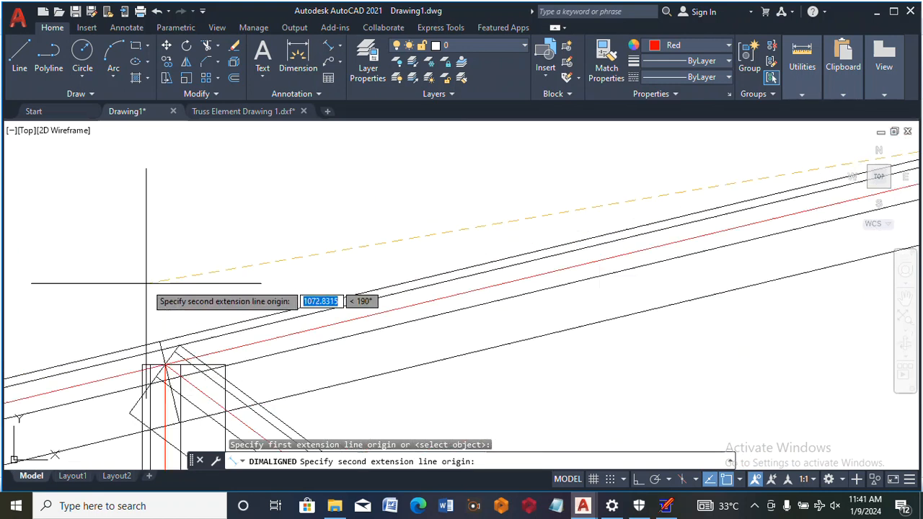
{"action": "left_click", "coordinate": [156, 343]}
{"action": "scroll", "coordinate": [165, 303], "scroll_direction": "down", "scroll_amount": 3}
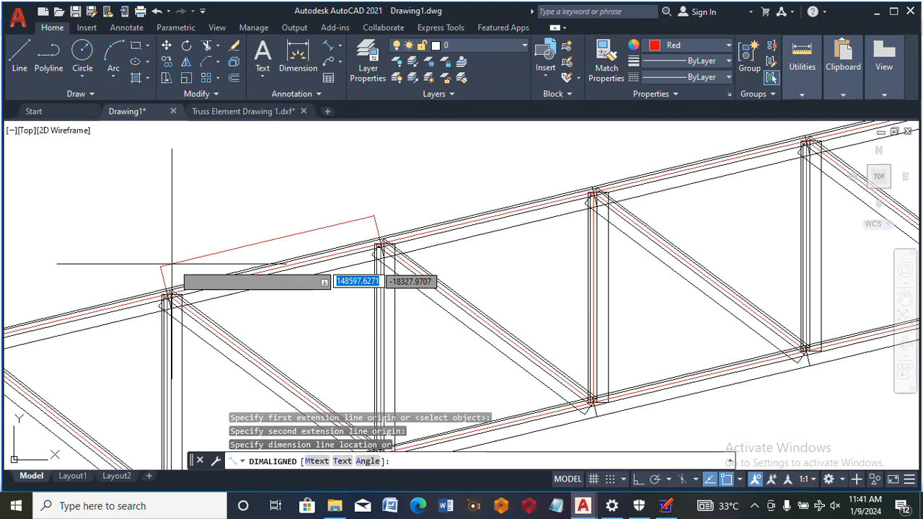
{"action": "left_click", "coordinate": [185, 251]}
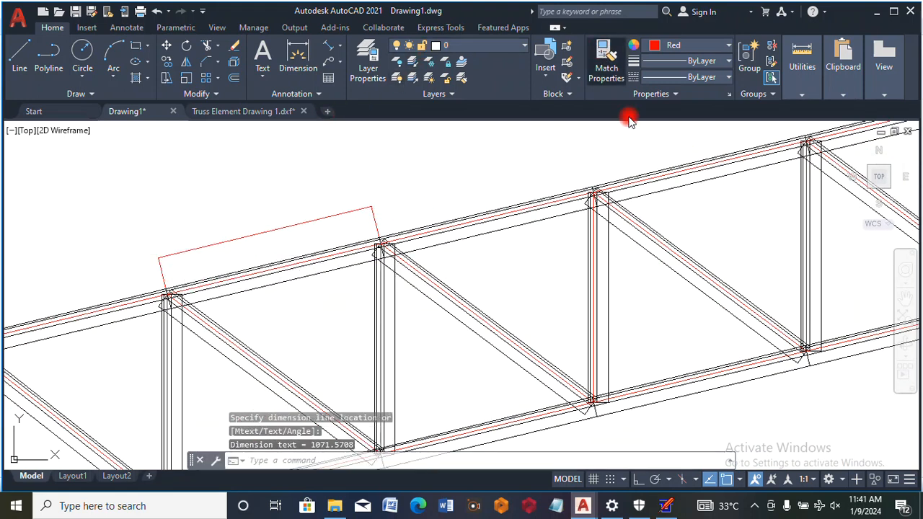
Step: Match the properties of the new aligned panel dimension to the truss's vertical 4028 dimension
{"action": "left_click", "coordinate": [607, 58]}
{"action": "scroll", "coordinate": [649, 205], "scroll_direction": "down", "scroll_amount": 4}
{"action": "left_click", "coordinate": [443, 179]}
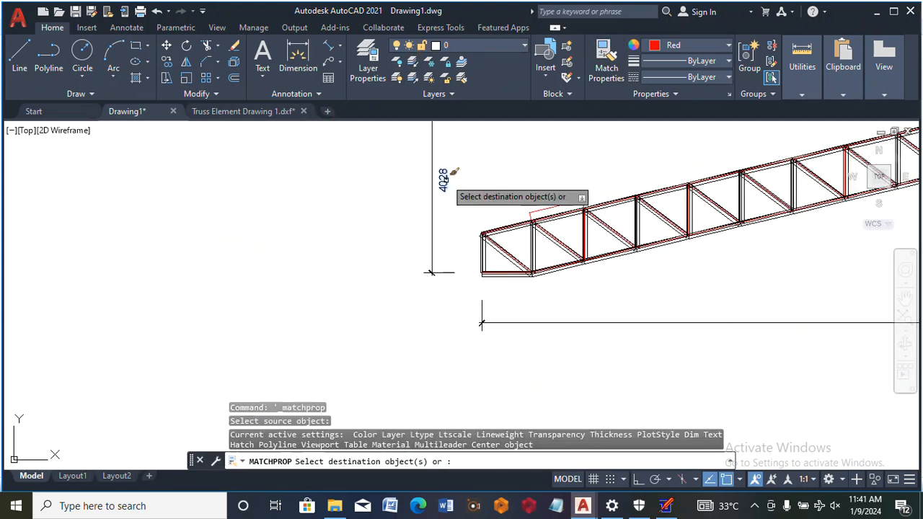
{"action": "scroll", "coordinate": [559, 208], "scroll_direction": "up", "scroll_amount": 4}
{"action": "left_click", "coordinate": [561, 214]}
{"action": "left_click", "coordinate": [530, 190]}
{"action": "scroll", "coordinate": [556, 213], "scroll_direction": "up", "scroll_amount": 2}
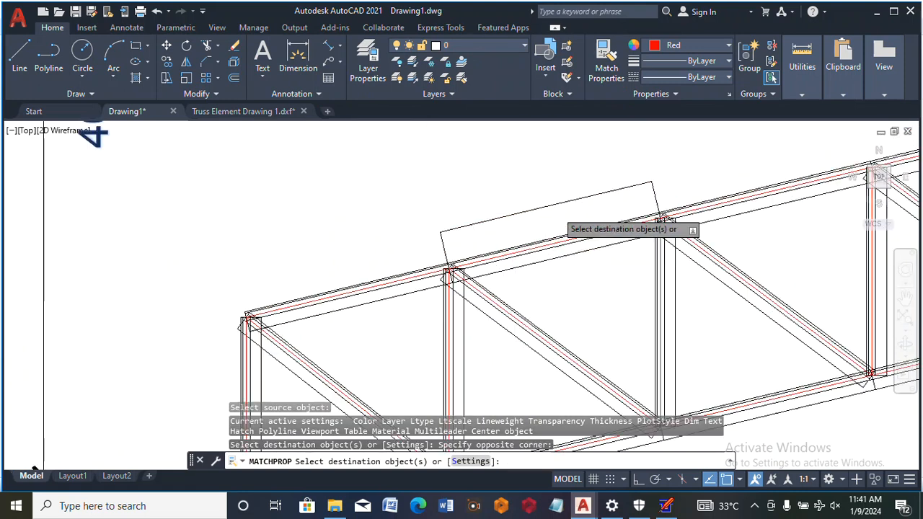
{"action": "scroll", "coordinate": [555, 214], "scroll_direction": "up", "scroll_amount": 2}
{"action": "right_click", "coordinate": [548, 180]}
{"action": "left_click", "coordinate": [566, 185]}
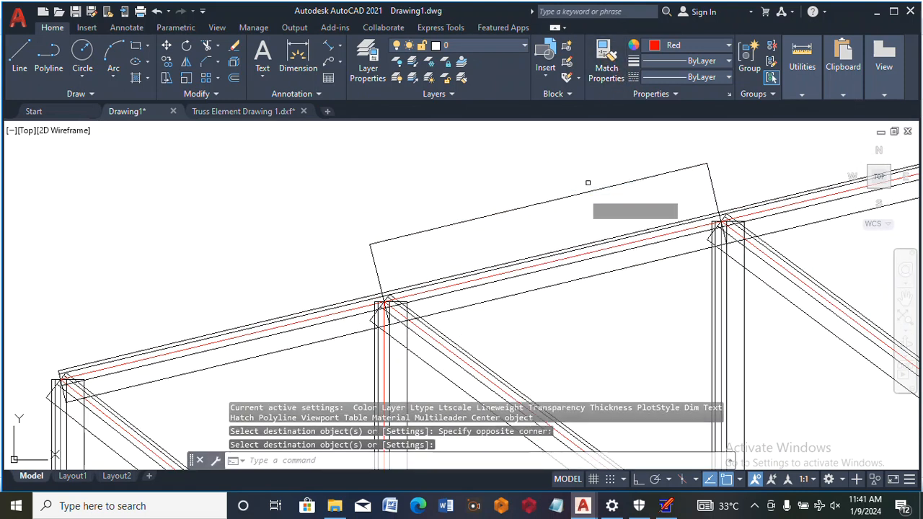
Step: Match the aligned panel dimension's properties to the blue overall width dimension below the floor plan
{"action": "key", "text": "Return"}
{"action": "scroll", "coordinate": [587, 205], "scroll_direction": "down", "scroll_amount": 10}
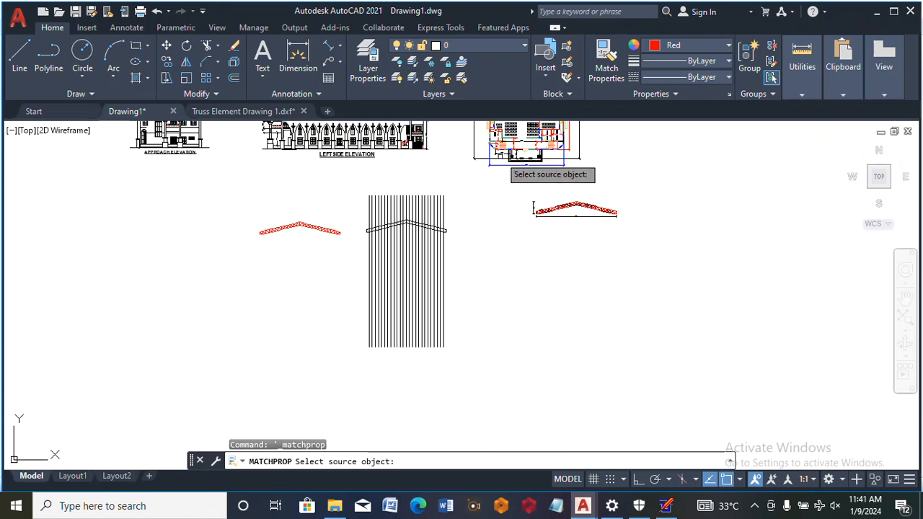
{"action": "scroll", "coordinate": [504, 158], "scroll_direction": "up", "scroll_amount": 6}
{"action": "left_click", "coordinate": [513, 189]}
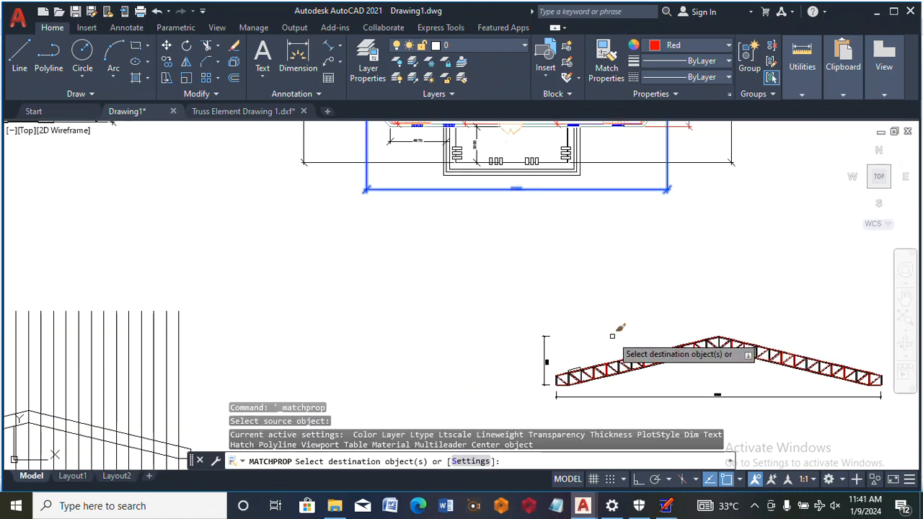
{"action": "scroll", "coordinate": [568, 376], "scroll_direction": "up", "scroll_amount": 11}
{"action": "left_click", "coordinate": [574, 356]}
{"action": "left_click", "coordinate": [552, 330]}
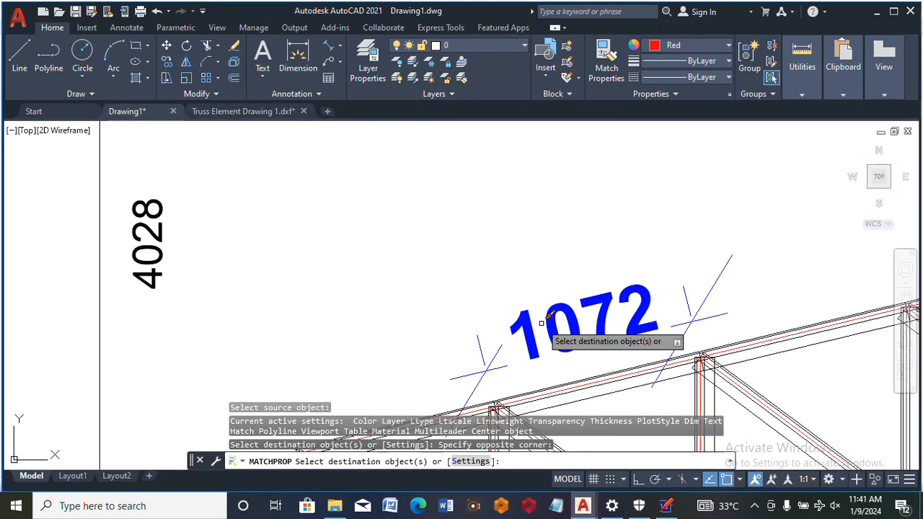
{"action": "right_click", "coordinate": [606, 252]}
{"action": "left_click", "coordinate": [627, 276]}
Step: Examine the dimensioned truss as a whole and its members around the apex
{"action": "scroll", "coordinate": [558, 267], "scroll_direction": "down", "scroll_amount": 6}
{"action": "scroll", "coordinate": [562, 289], "scroll_direction": "up", "scroll_amount": 3}
{"action": "scroll", "coordinate": [517, 275], "scroll_direction": "down", "scroll_amount": 7}
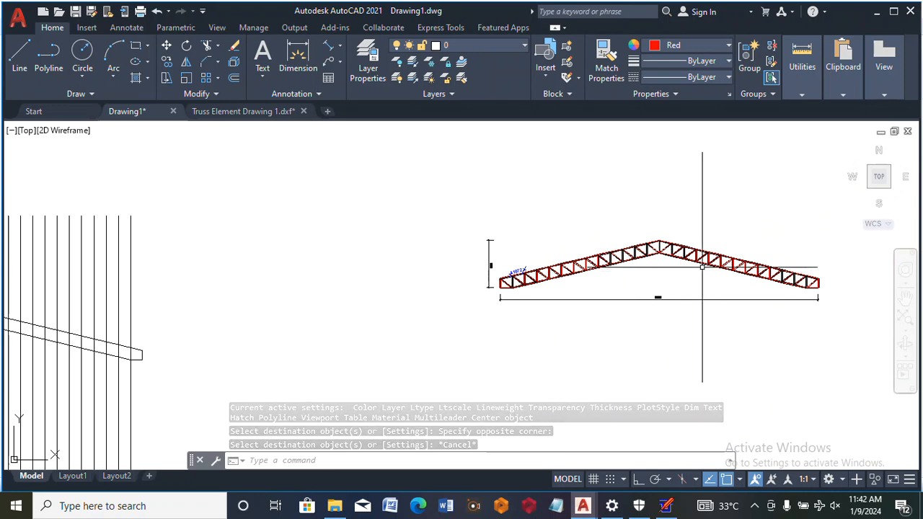
{"action": "scroll", "coordinate": [702, 267], "scroll_direction": "up", "scroll_amount": 5}
{"action": "scroll", "coordinate": [504, 257], "scroll_direction": "down", "scroll_amount": 2}
{"action": "scroll", "coordinate": [475, 205], "scroll_direction": "up", "scroll_amount": 3}
{"action": "scroll", "coordinate": [475, 205], "scroll_direction": "up", "scroll_amount": 2}
{"action": "scroll", "coordinate": [474, 205], "scroll_direction": "down", "scroll_amount": 8}
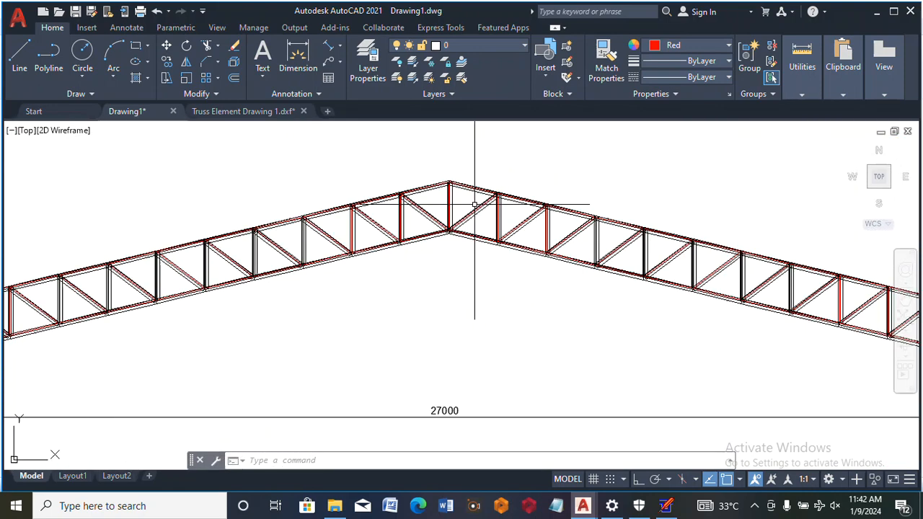